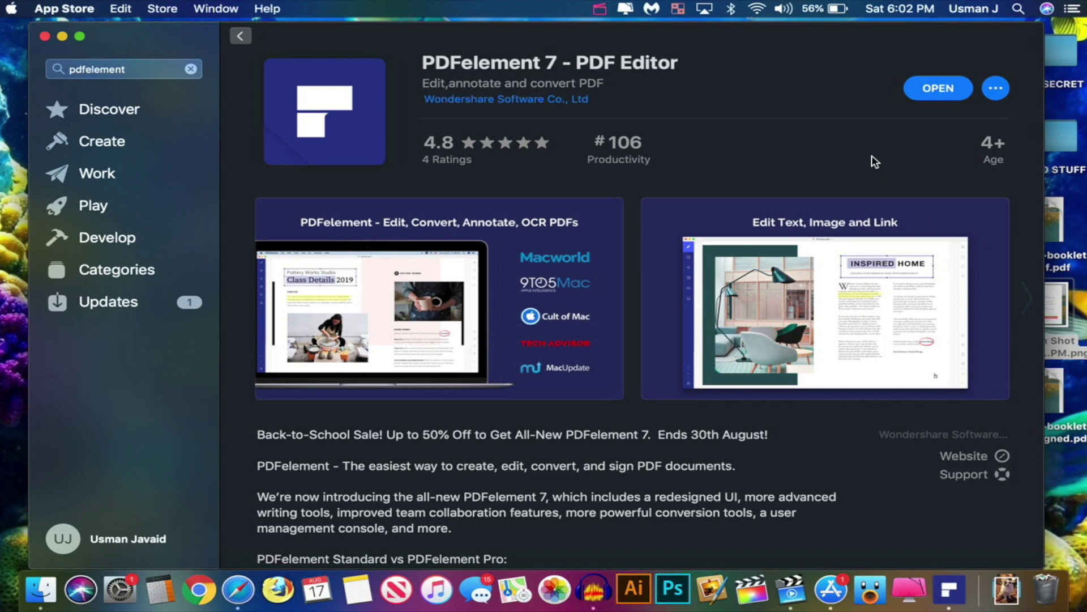
# Scroll through the PDFelement 7 App Store listing and its screenshots
pyautogui.scroll(-5, 821, 226)
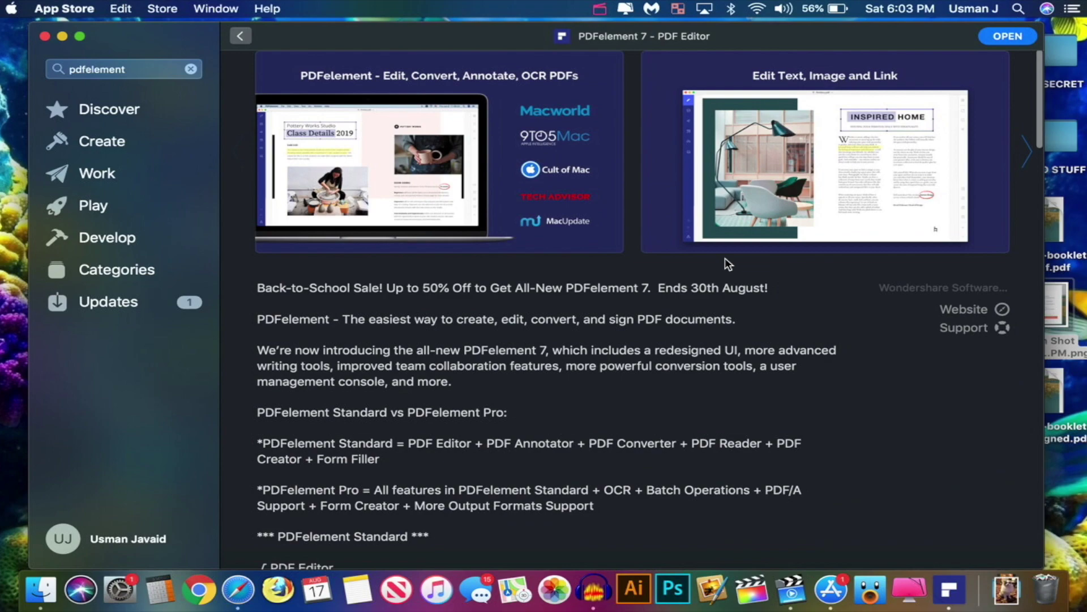
pyautogui.hscroll(5, 769, 232)
pyautogui.hscroll(5, 824, 174)
pyautogui.scroll(-15, 477, 323)
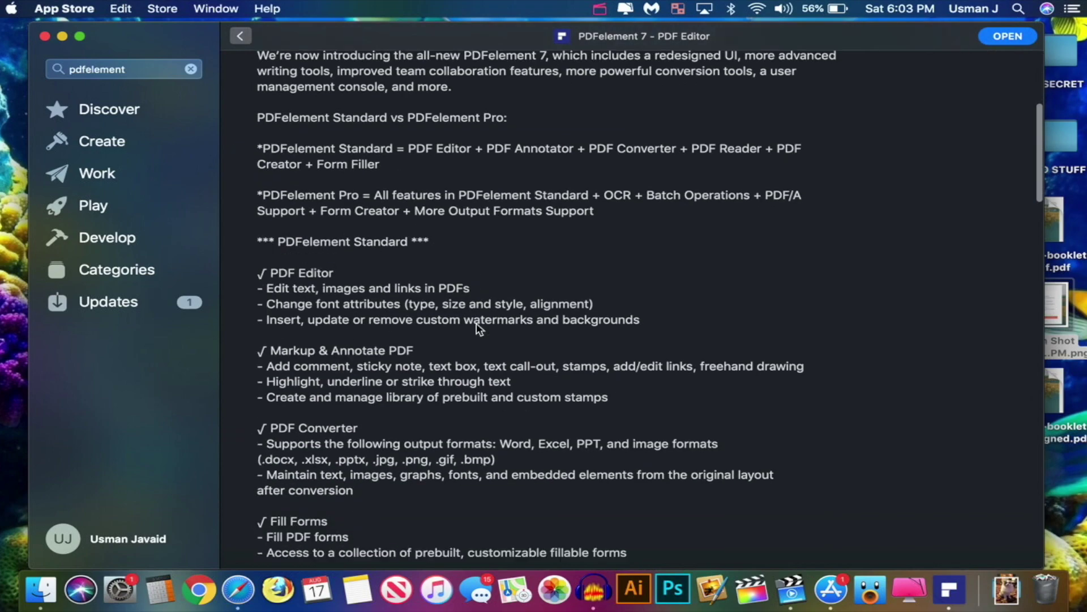
pyautogui.scroll(-10, 477, 322)
pyautogui.scroll(20, 477, 323)
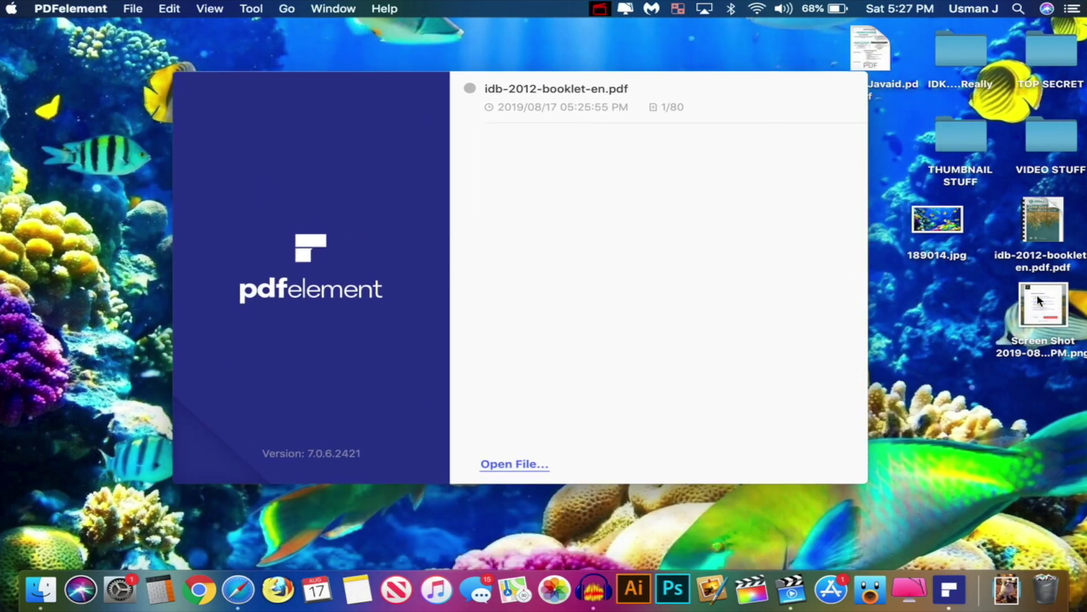
pyautogui.click(1047, 213)
pyautogui.press('space')
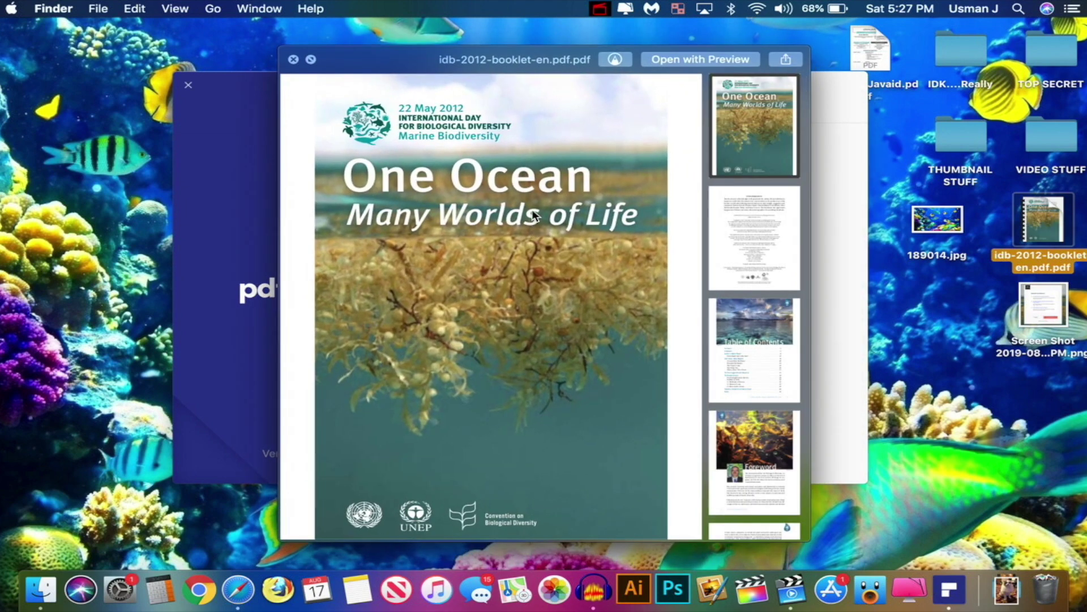
pyautogui.scroll(1, 533, 215)
pyautogui.scroll(-12, 532, 213)
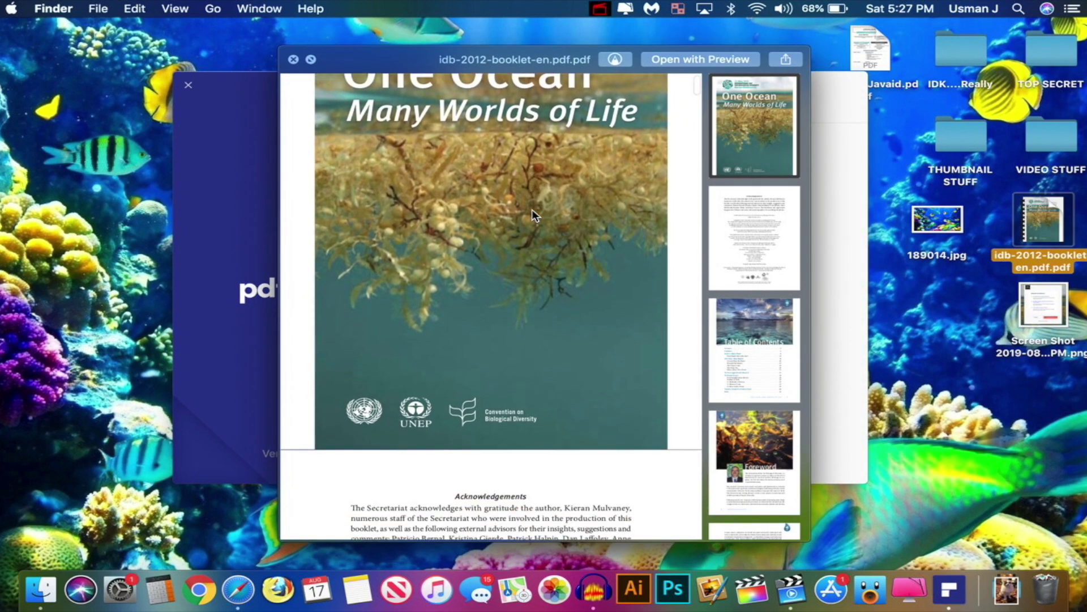
pyautogui.click(762, 480)
pyautogui.click(759, 290)
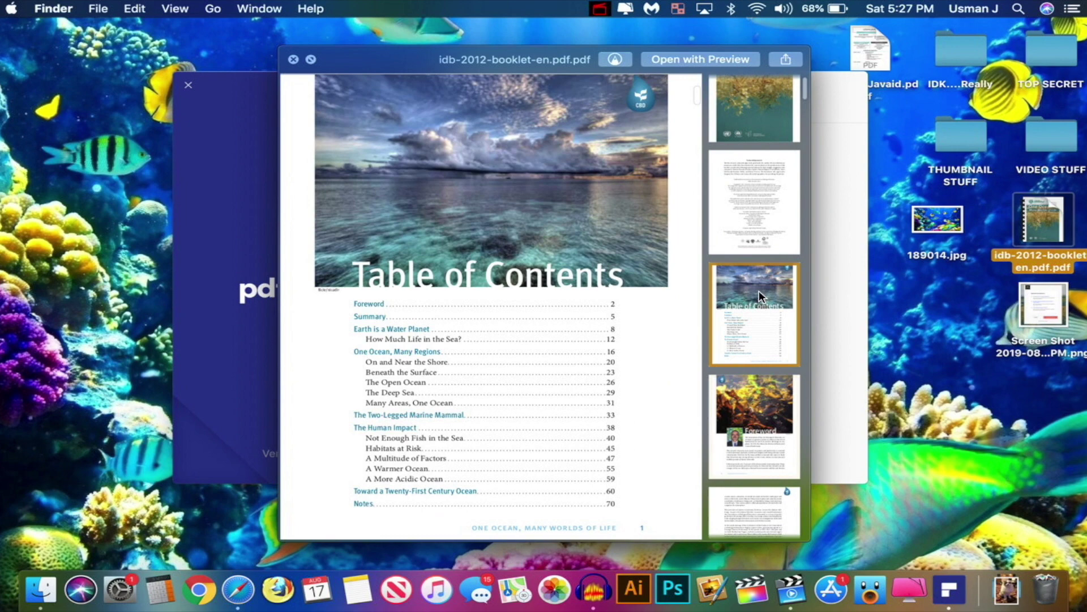
pyautogui.scroll(-8, 523, 274)
# Open idb-2012-booklet-en.pdf.pdf from the Desktop in PDFelement
pyautogui.scroll(-3, 522, 274)
pyautogui.press('space')
pyautogui.click(383, 371)
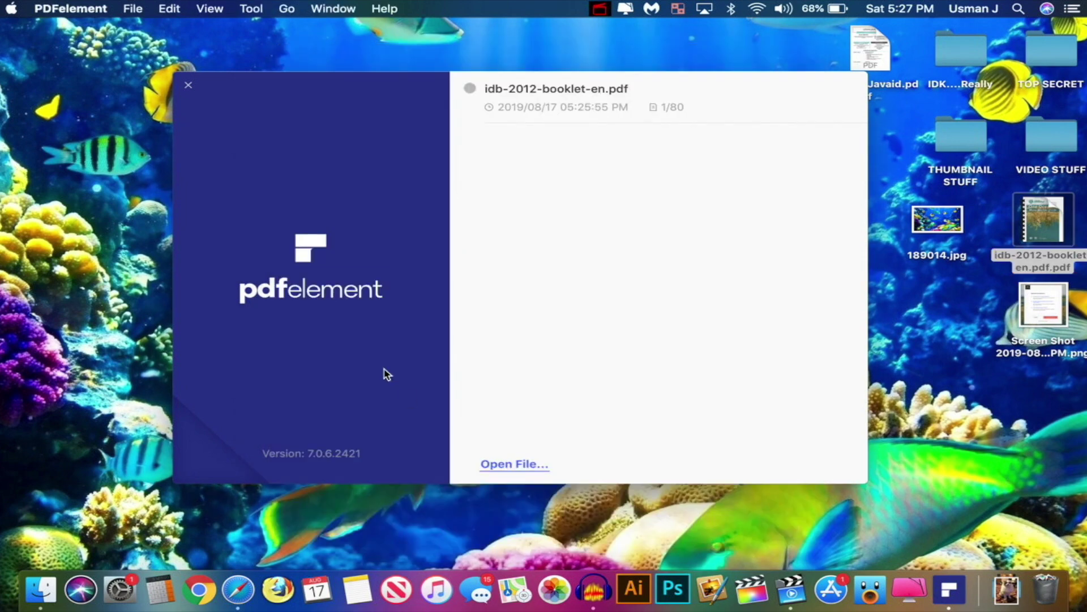
pyautogui.click(506, 463)
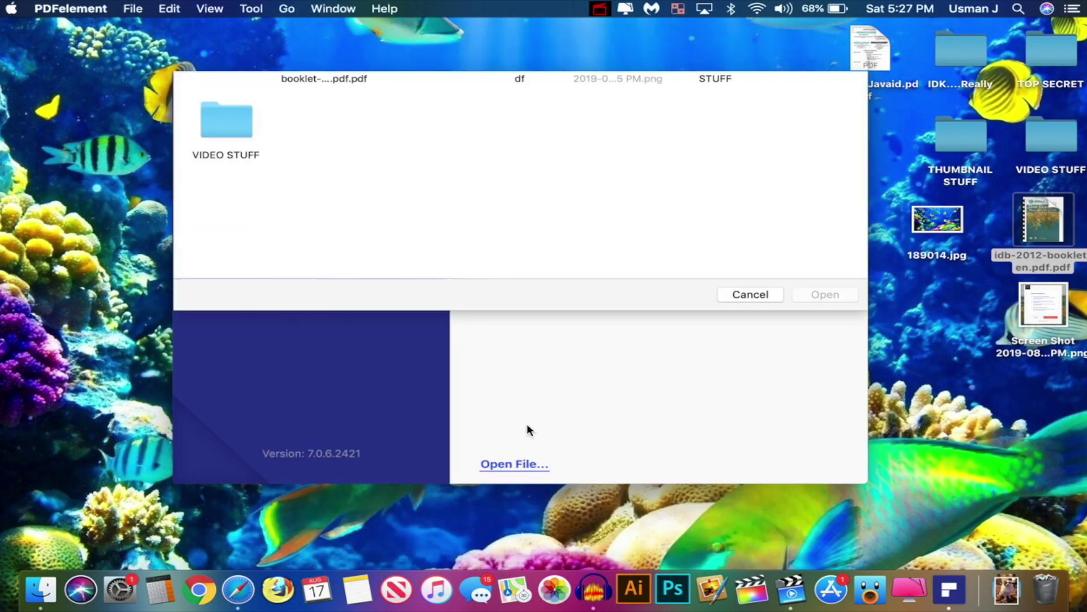
pyautogui.click(321, 114)
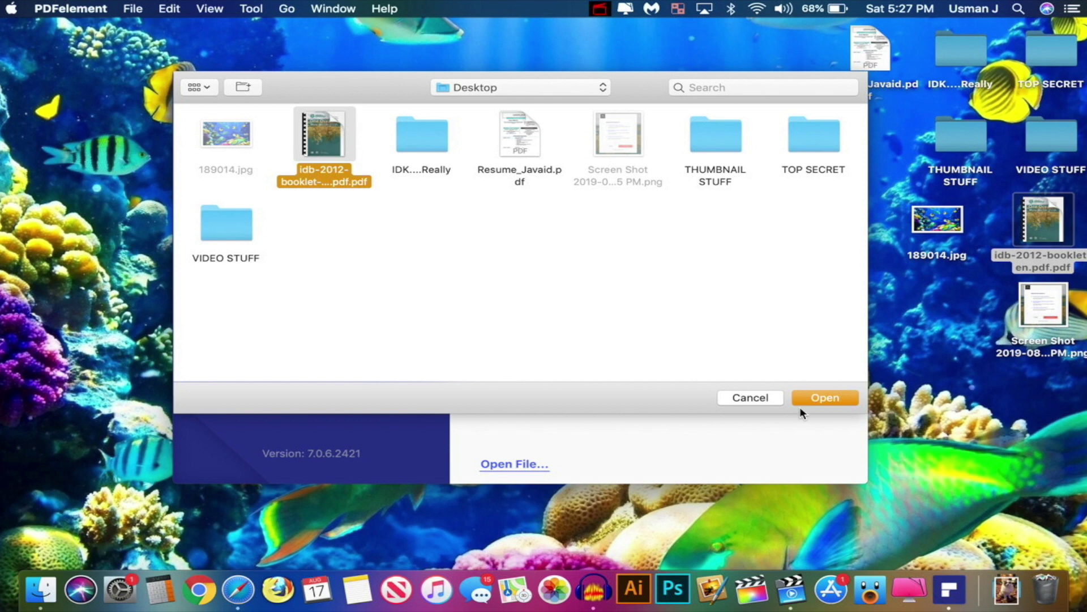
pyautogui.click(824, 398)
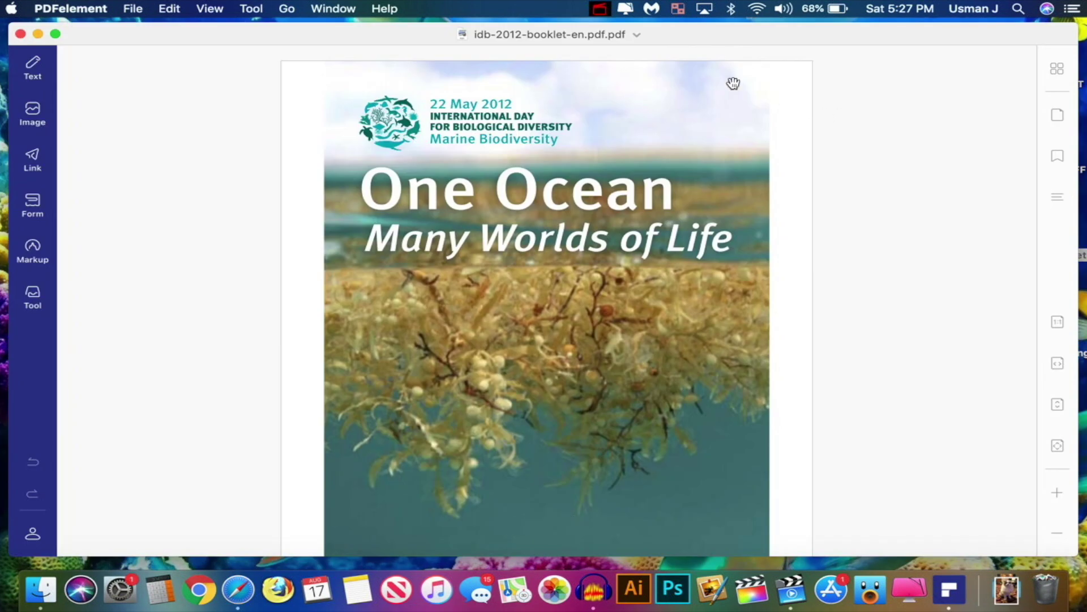
pyautogui.scroll(-15, 829, 160)
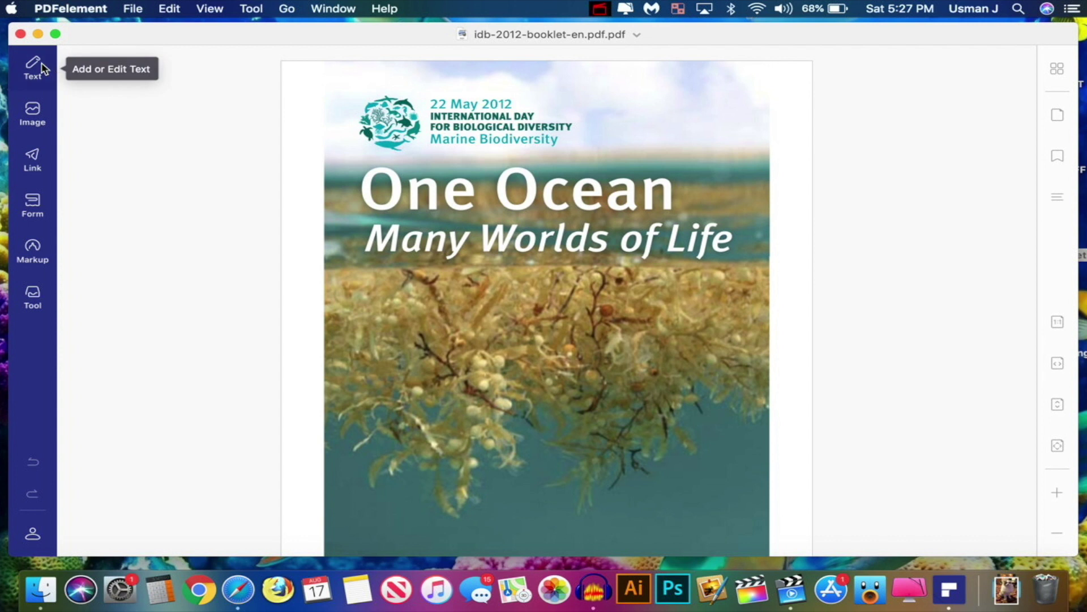
# Add a text box on the cover page reading 'Hello'
pyautogui.click(51, 35)
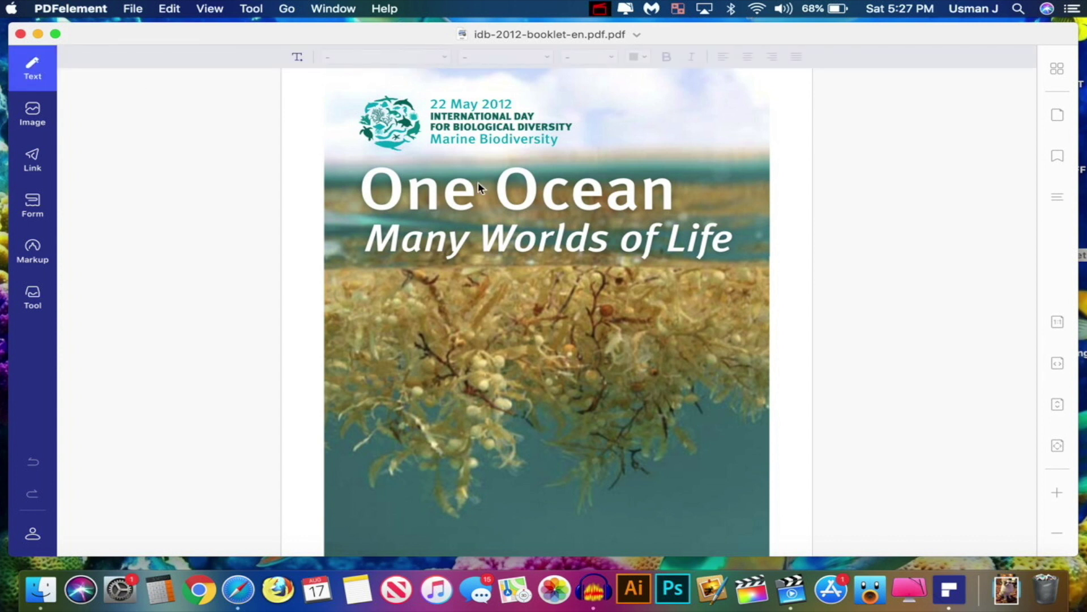
pyautogui.click(374, 313)
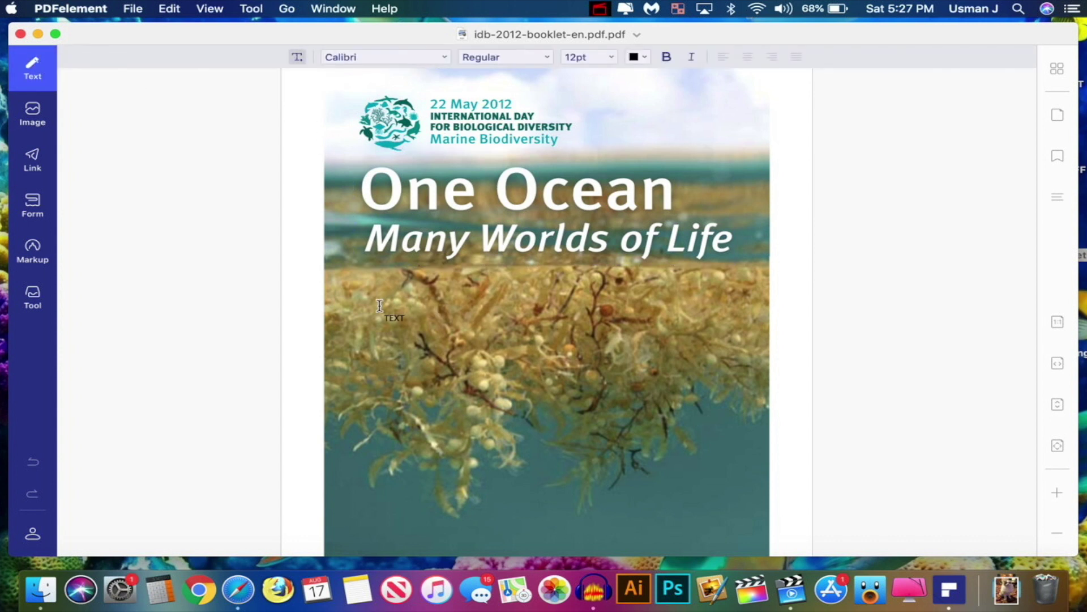
pyautogui.click(390, 315)
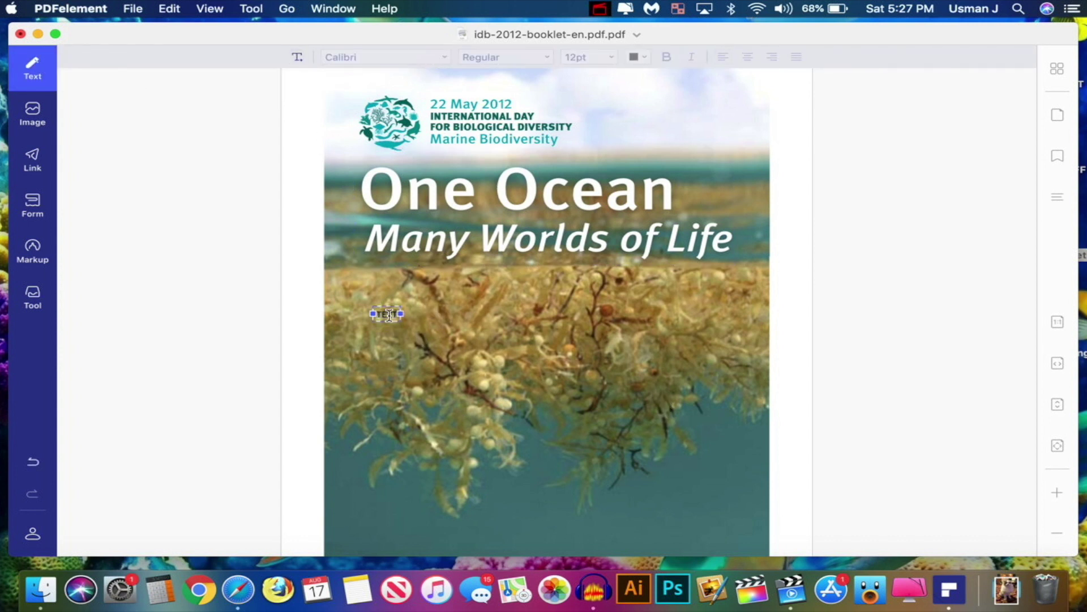
pyautogui.doubleClick(389, 315)
pyautogui.write('Hello')
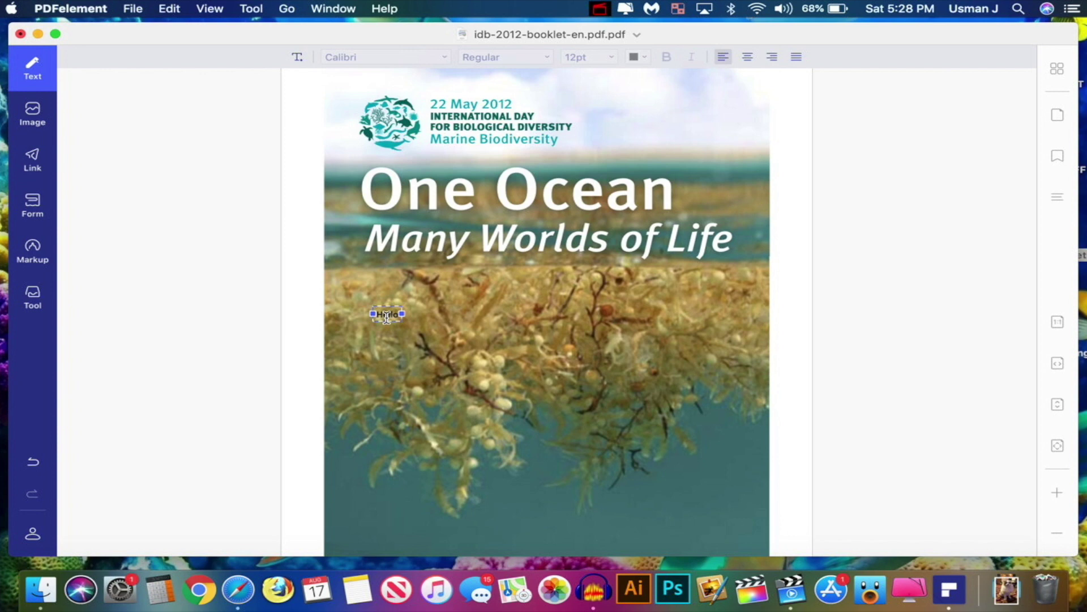
# Keep the Regular font style and colour the 'Hello' text yellow
pyautogui.press('super+a')
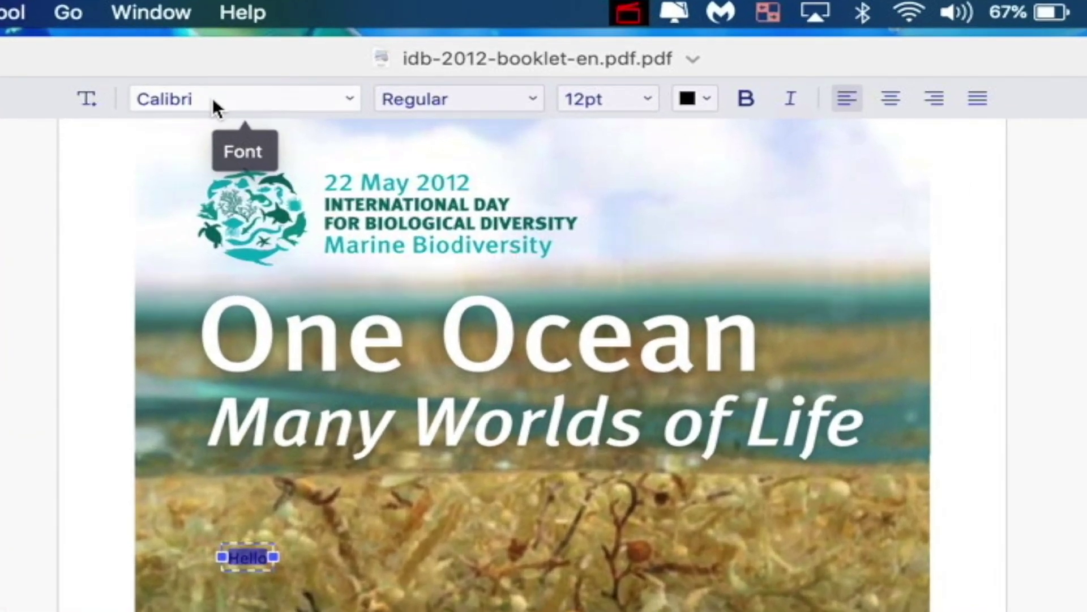
pyautogui.click(214, 106)
pyautogui.click(444, 109)
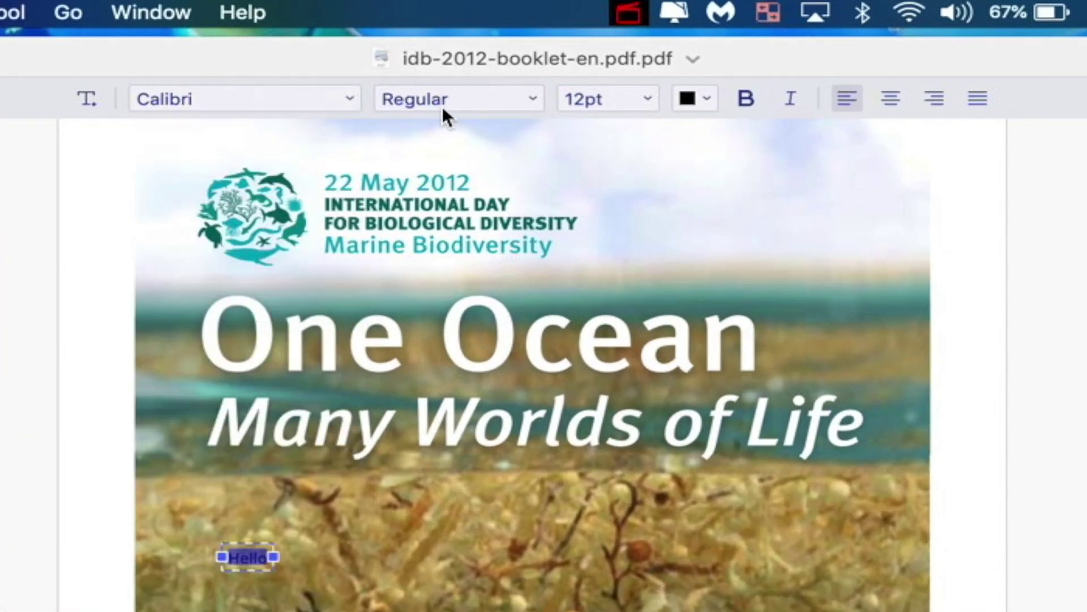
pyautogui.click(461, 95)
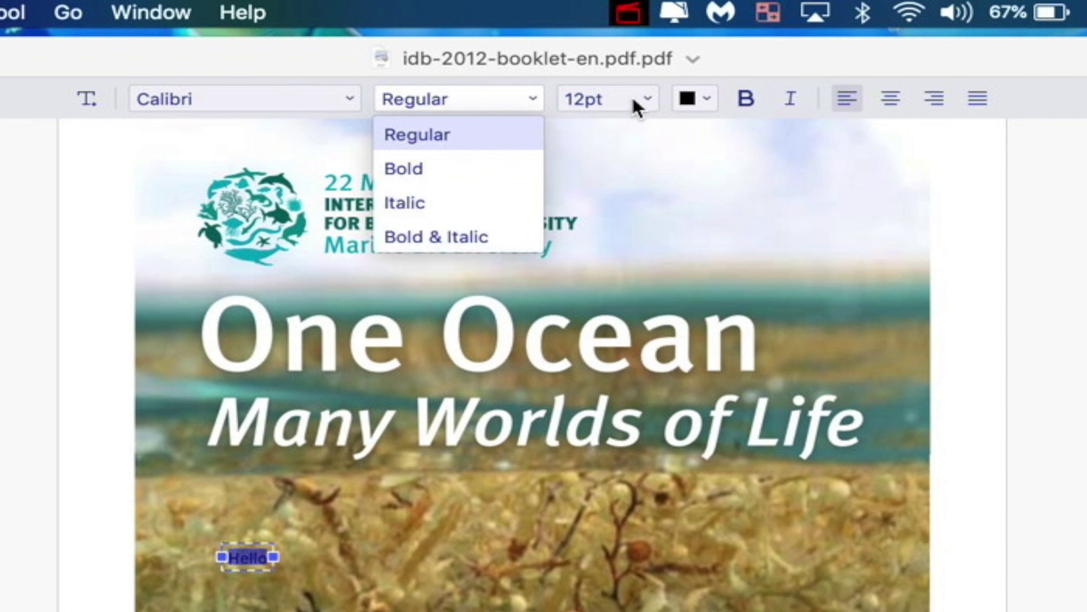
pyautogui.click(601, 100)
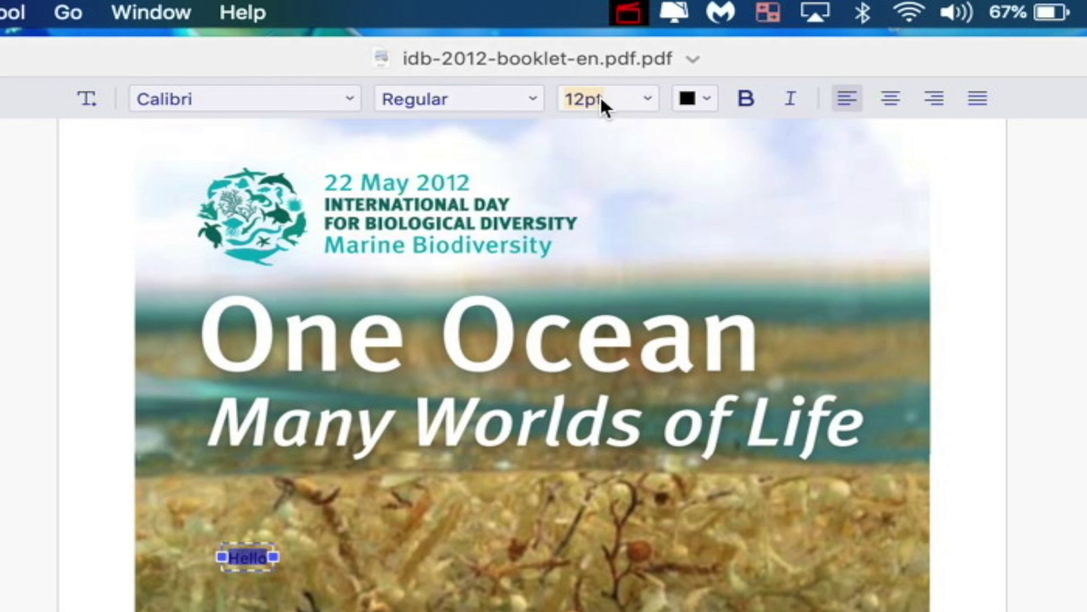
pyautogui.click(707, 100)
pyautogui.click(698, 179)
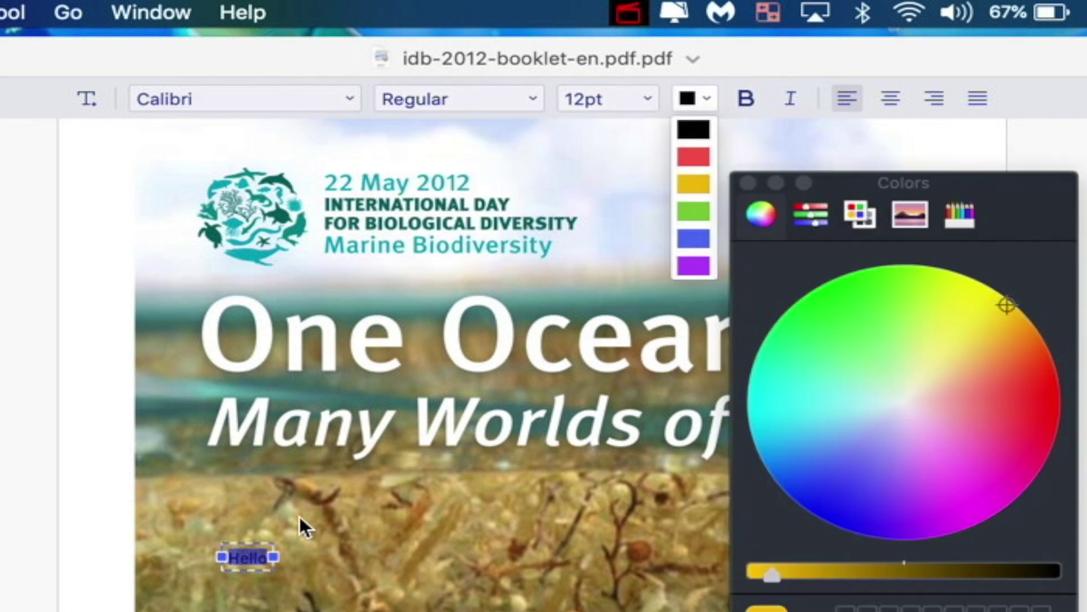
pyautogui.click(887, 321)
pyautogui.click(973, 279)
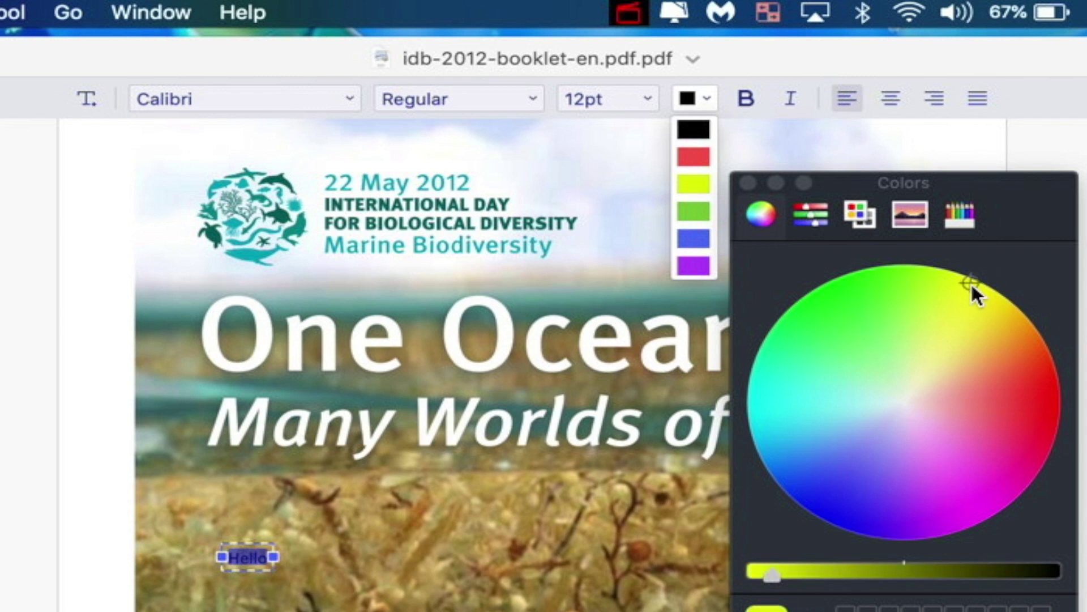
pyautogui.click(748, 182)
# Make 'Hello' bold, centre-aligned and 120pt
pyautogui.click(748, 96)
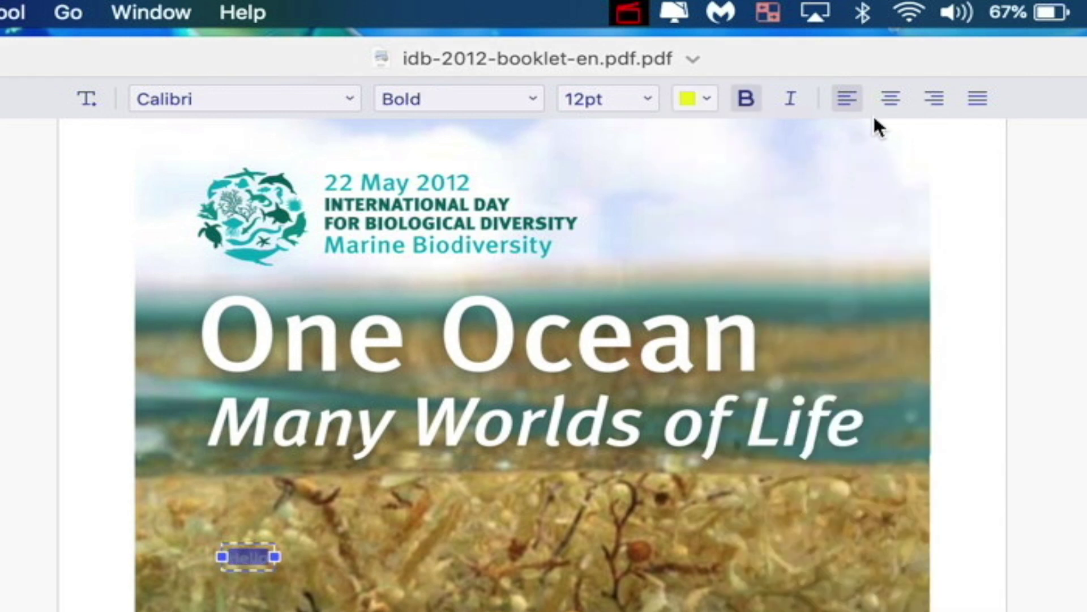
pyautogui.click(891, 99)
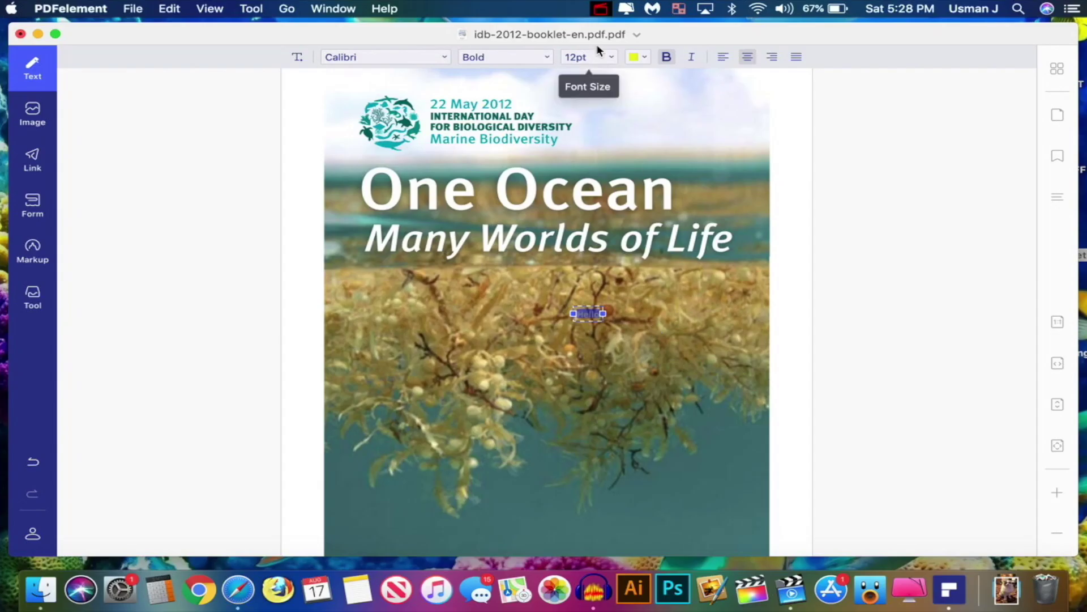
pyautogui.click(611, 57)
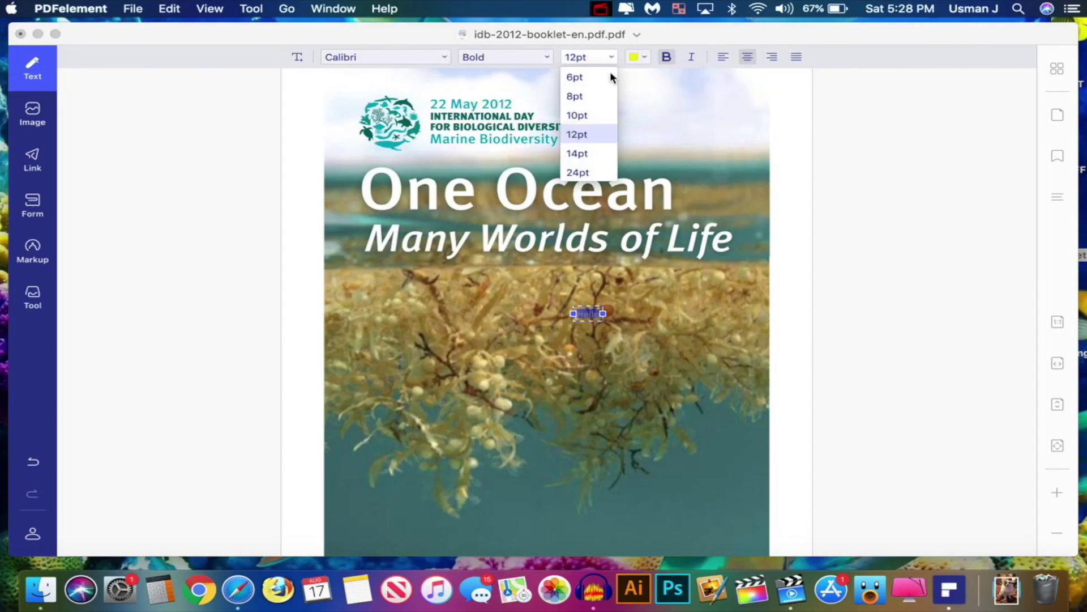
pyautogui.click(591, 58)
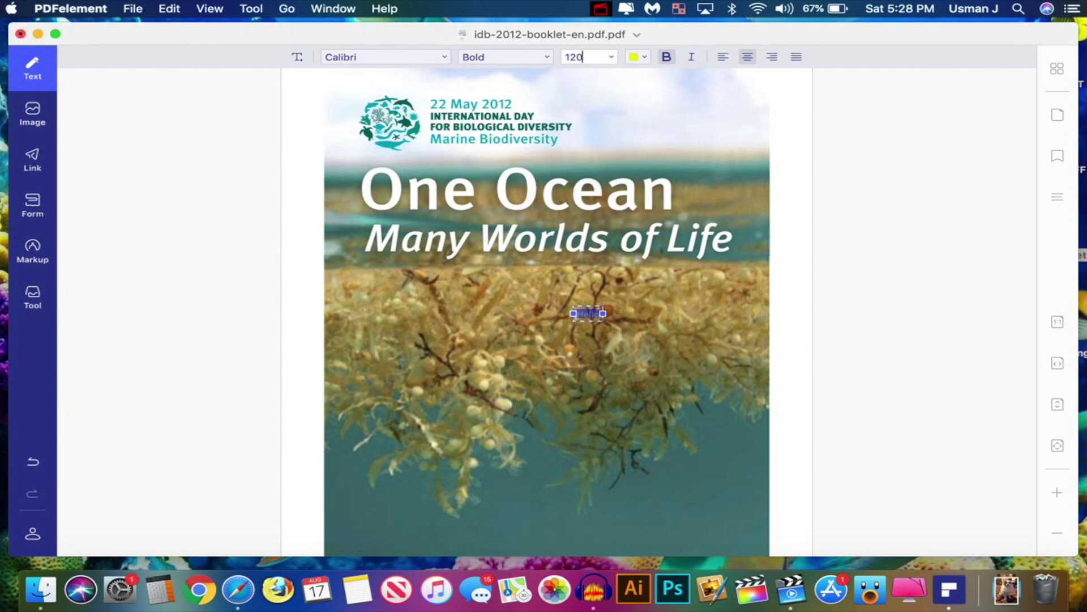
pyautogui.press('Return')
pyautogui.click(627, 378)
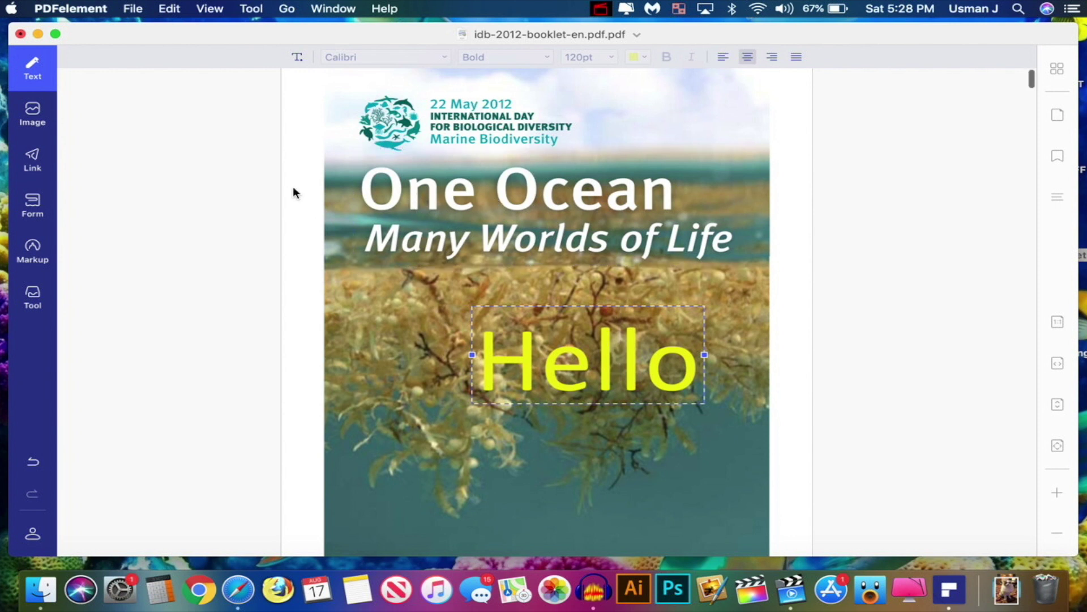
# Replace 'Ocean' with 'Doogee' in the cover headline, keeping the Regular style
pyautogui.click(493, 197)
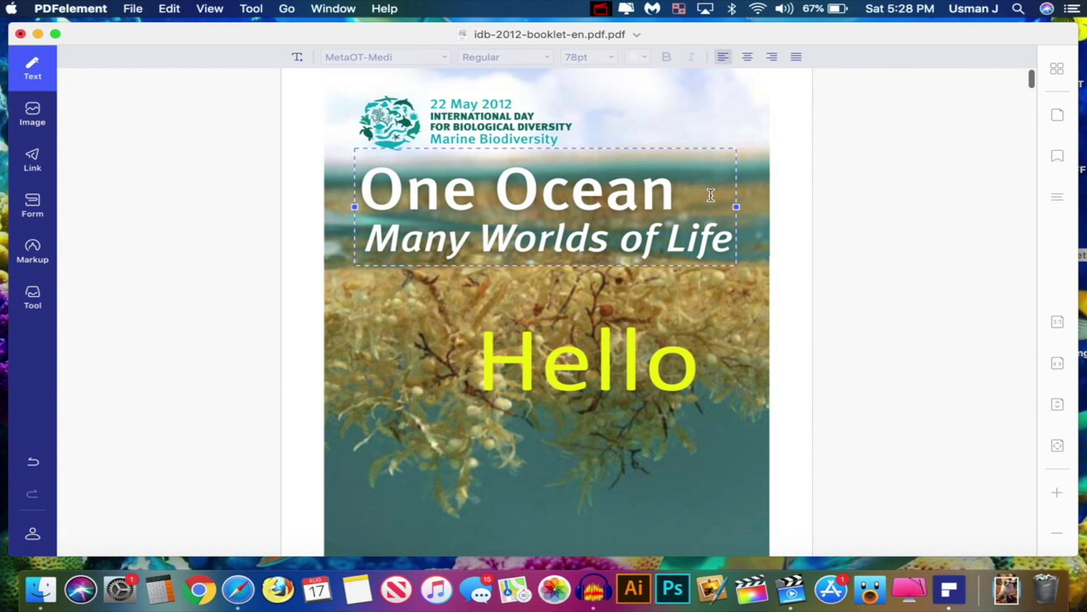
pyautogui.doubleClick(516, 190)
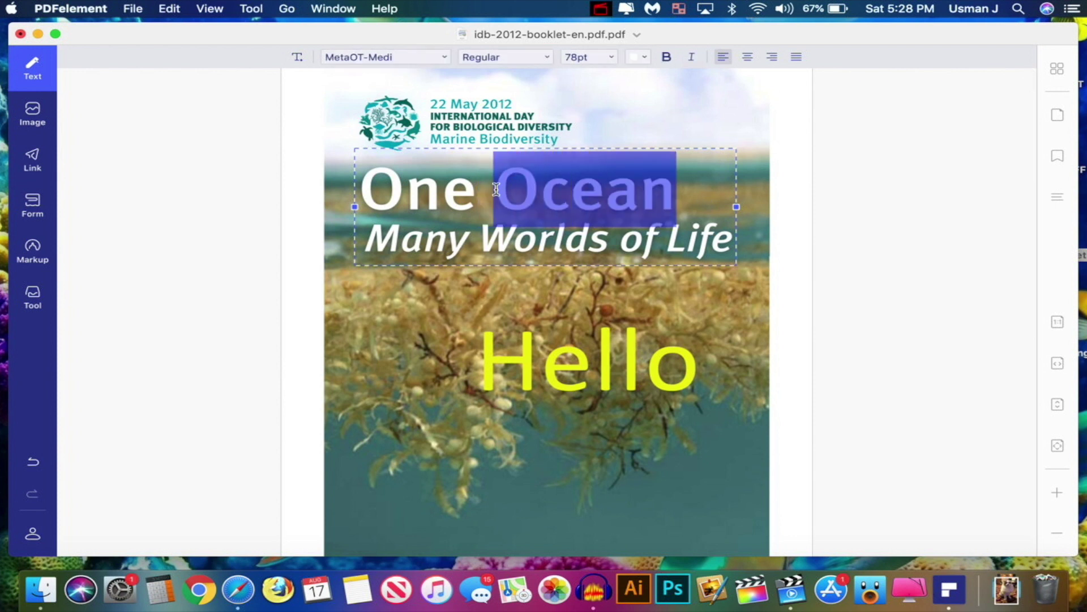
pyautogui.press('BackSpace')
pyautogui.write('Doogge')
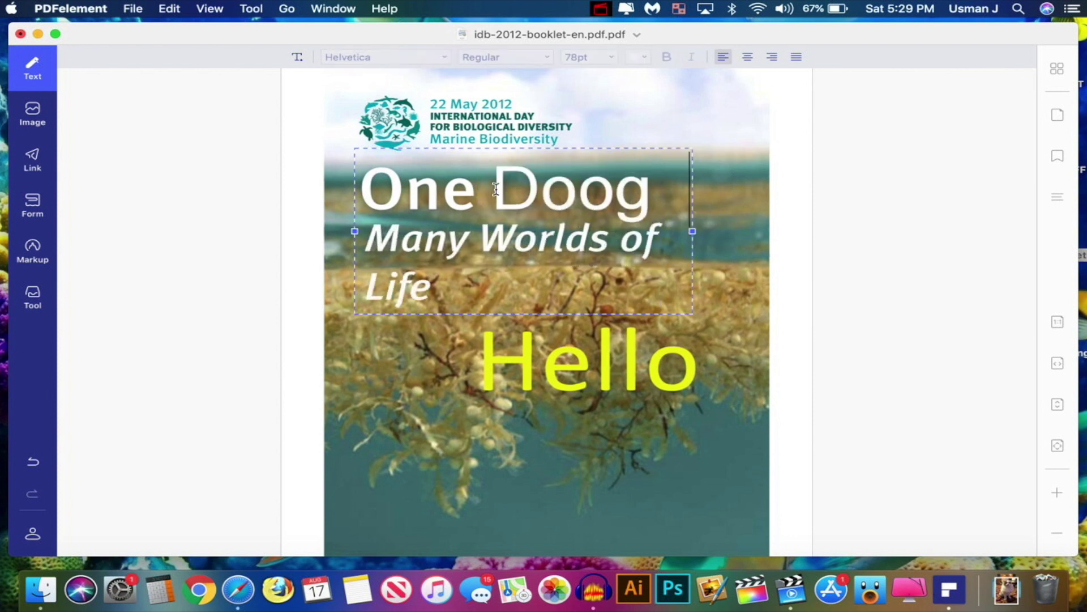
pyautogui.press('BackSpace')
pyautogui.press('BackSpace')
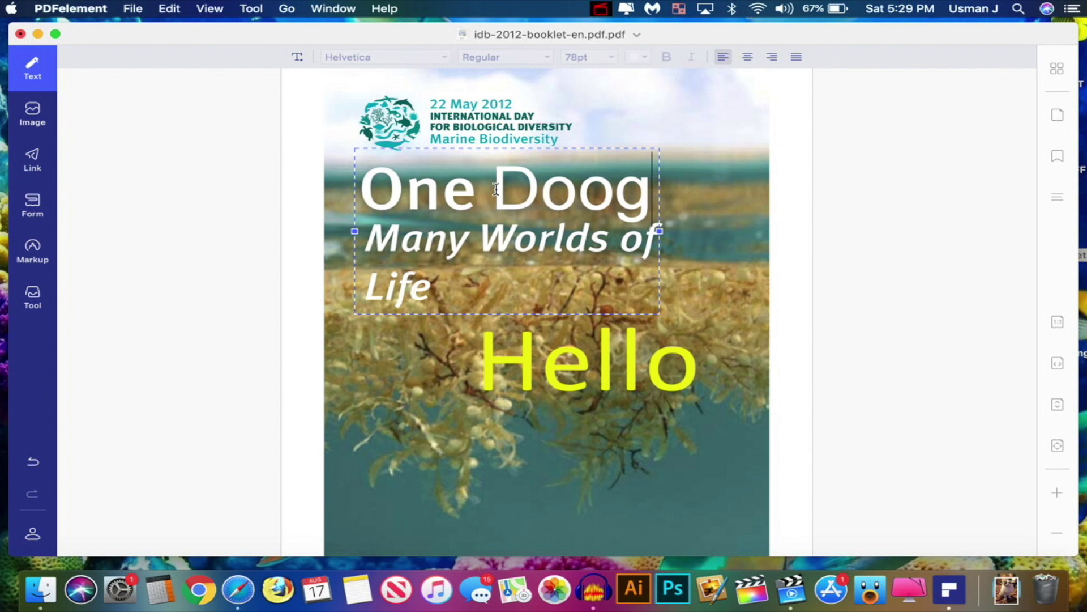
pyautogui.write('ee')
pyautogui.press('cmd+a')
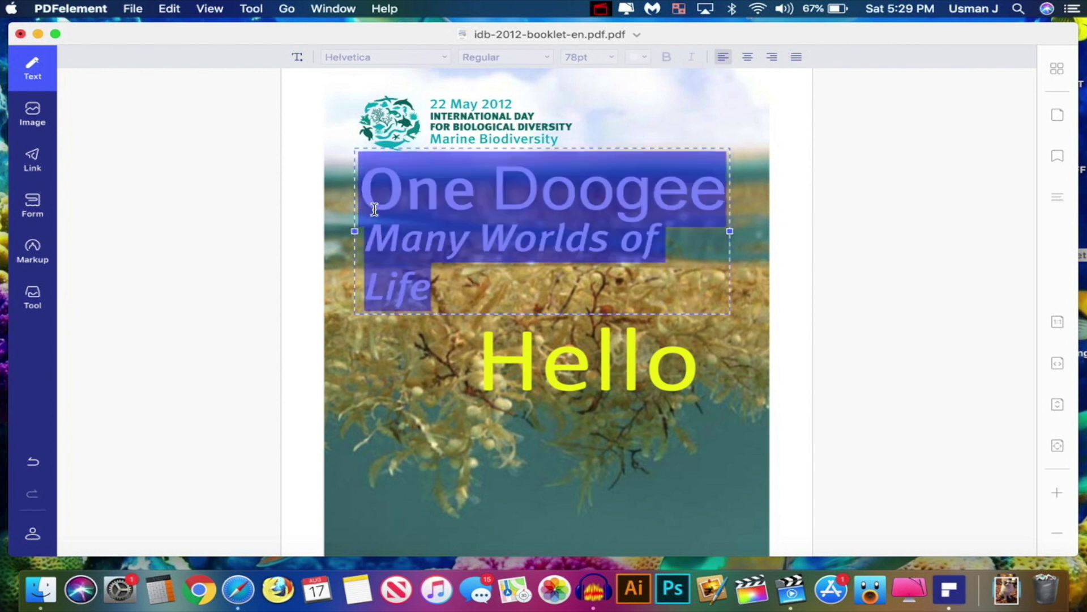
pyautogui.click(527, 58)
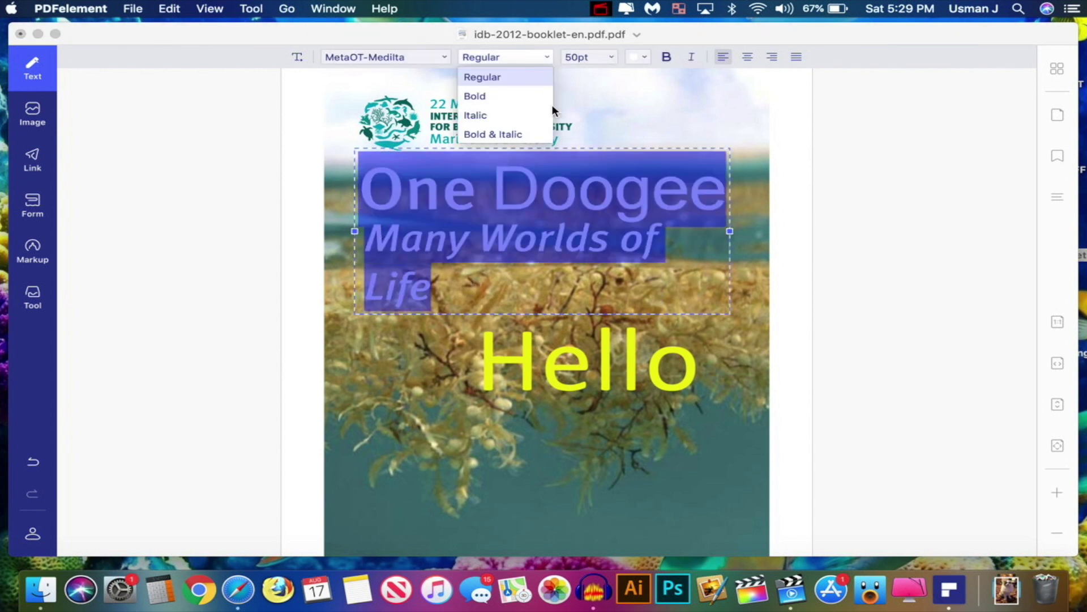
pyautogui.click(545, 214)
pyautogui.click(498, 266)
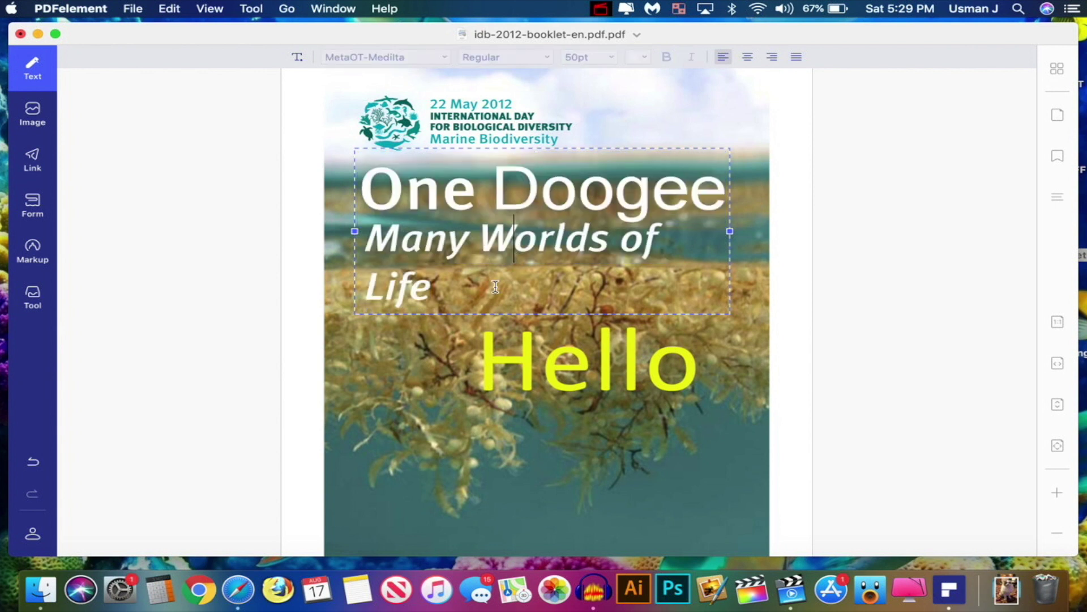
# Insert the picture 189014.jpg onto the cover page
pyautogui.click(33, 113)
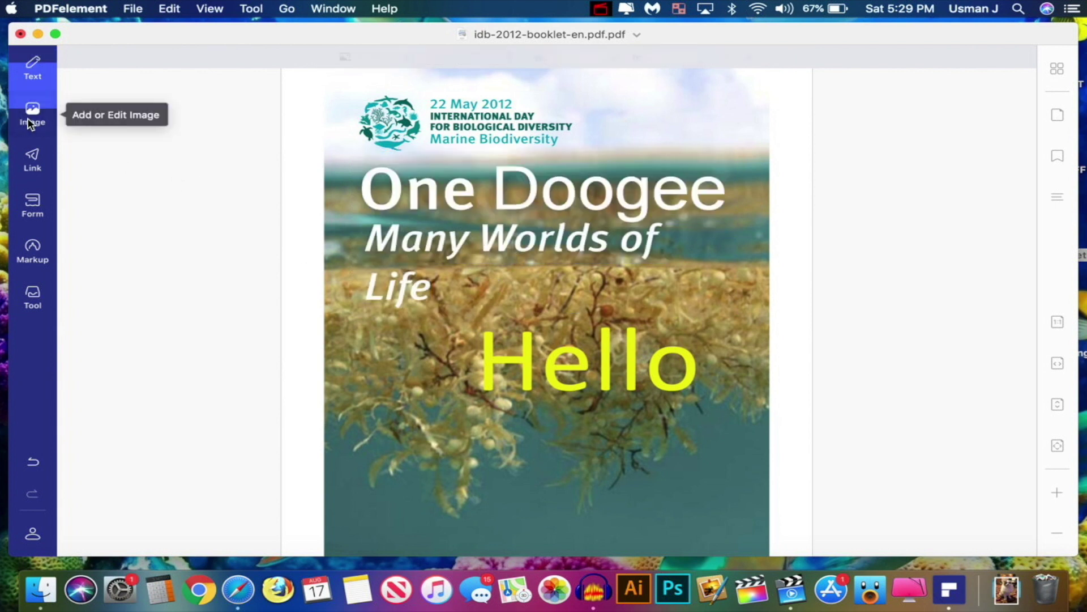
pyautogui.click(345, 57)
pyautogui.click(243, 111)
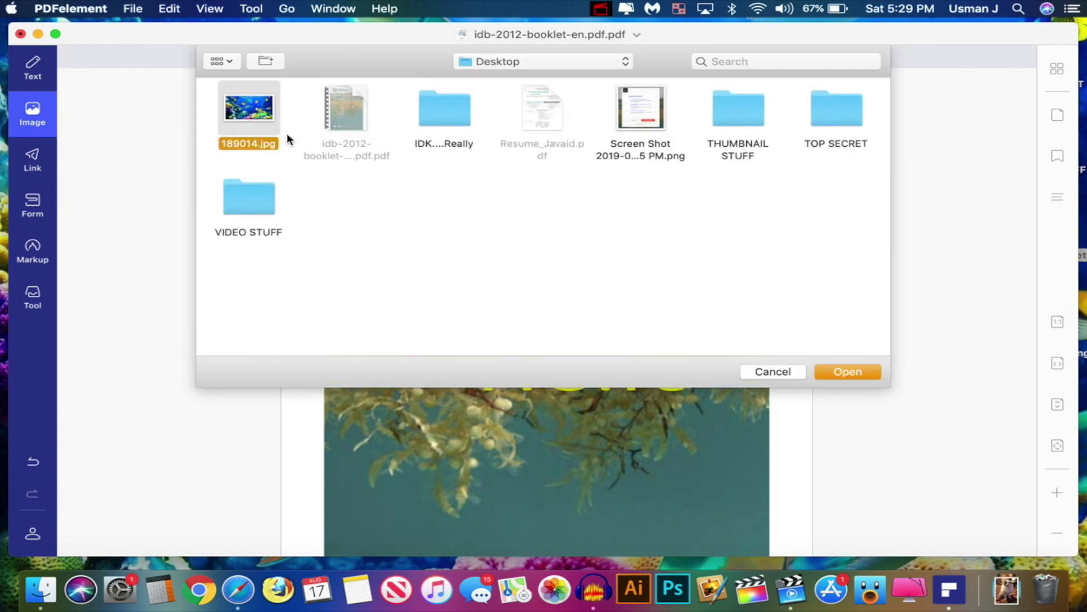
pyautogui.click(826, 371)
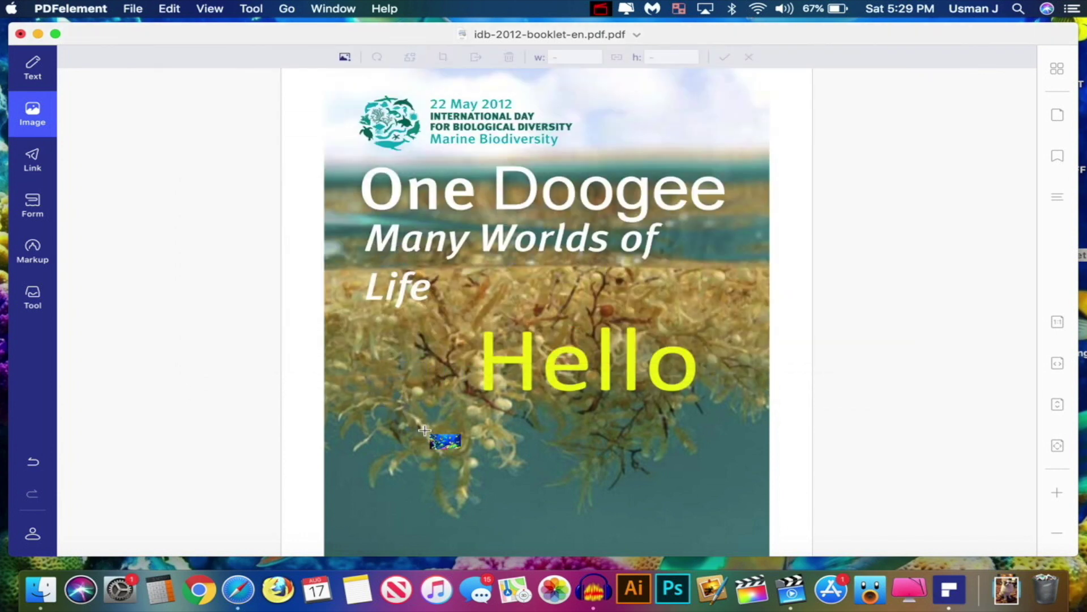
pyautogui.click(426, 432)
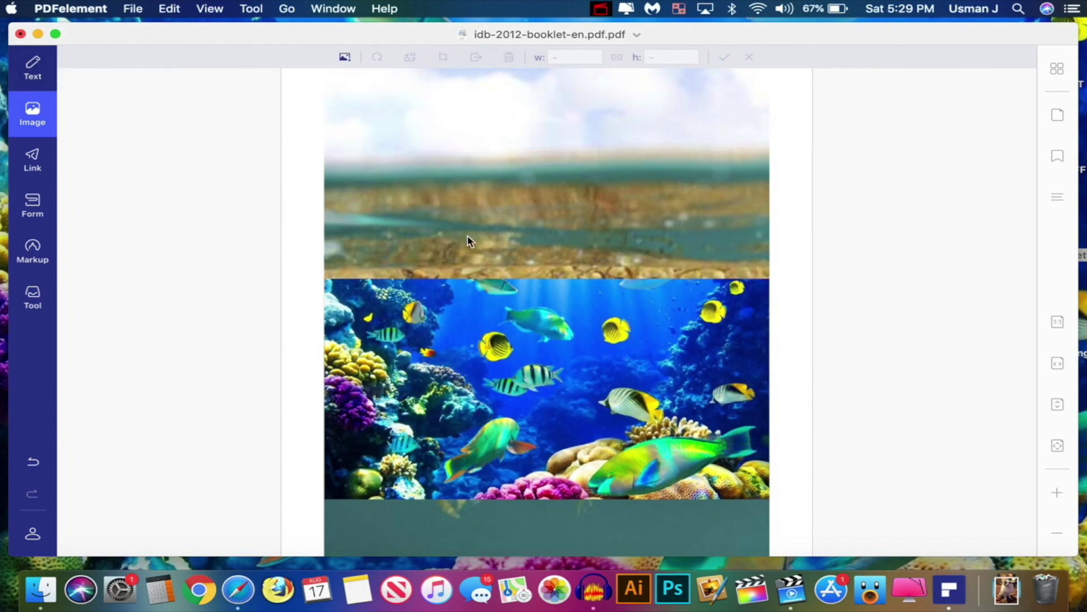
# Shrink the reef picture to about 312 by 175 and reposition it on the cover
pyautogui.click(468, 273)
pyautogui.moveTo(467, 273); pyautogui.dragTo(484, 262)
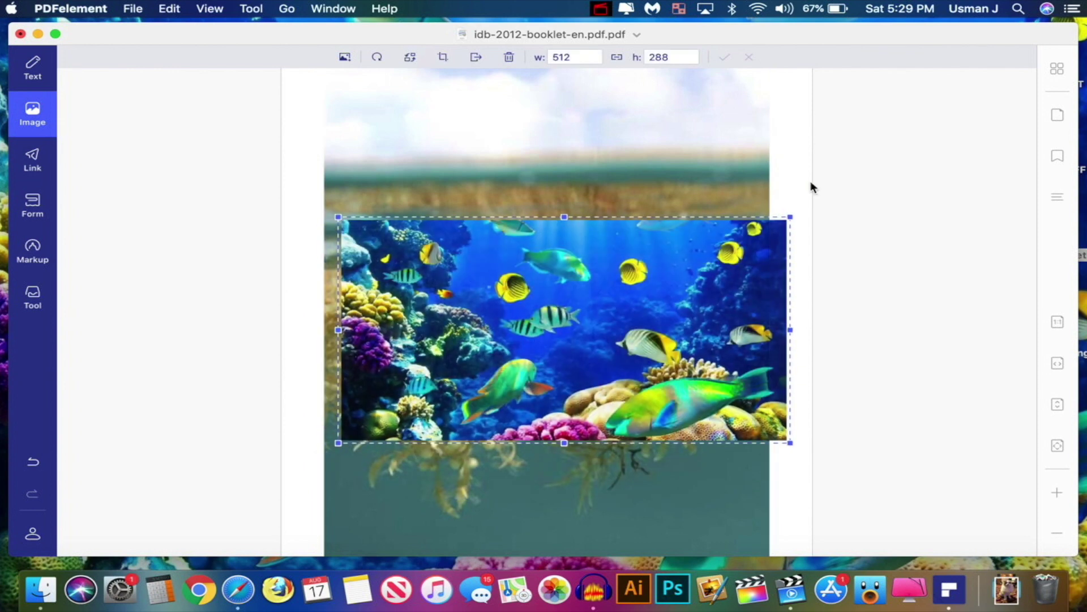
pyautogui.moveTo(776, 222); pyautogui.dragTo(614, 308)
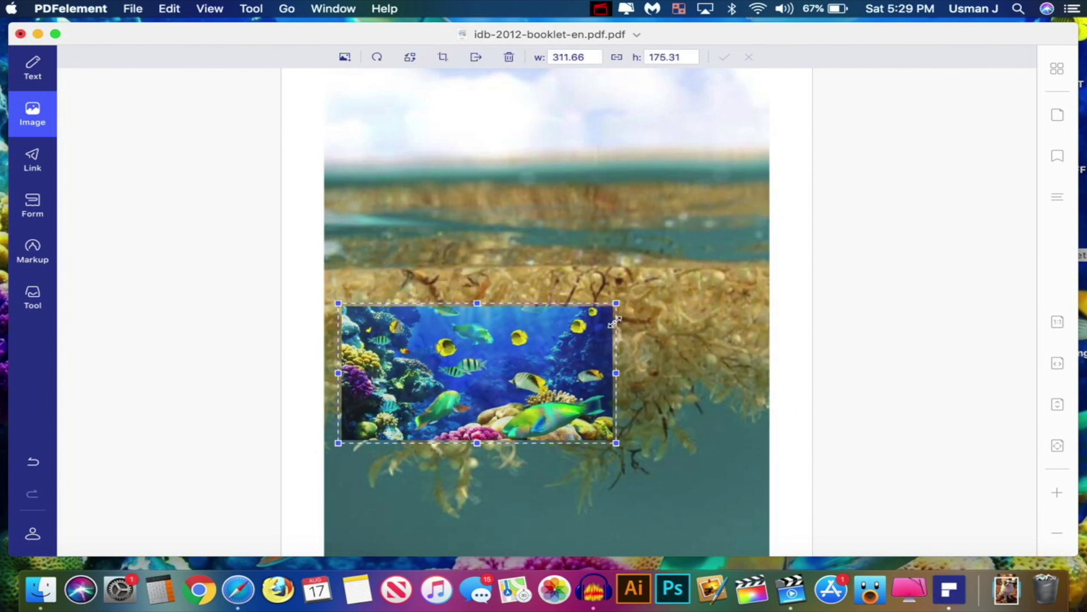
pyautogui.moveTo(502, 369); pyautogui.dragTo(588, 462)
pyautogui.scroll(-3, 623, 369)
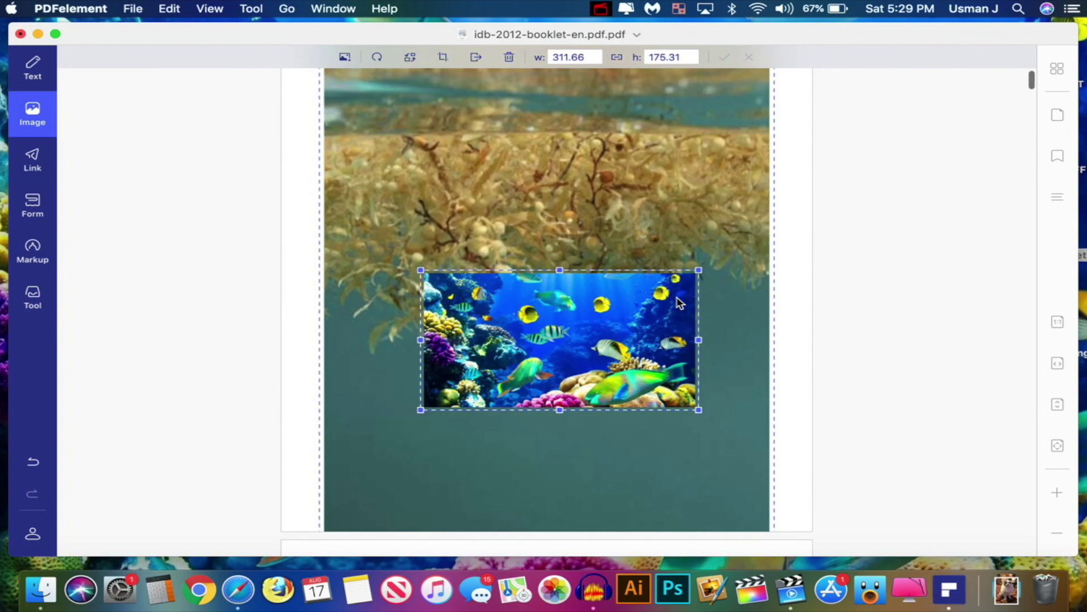
pyautogui.scroll(3, 651, 340)
pyautogui.scroll(-5, 679, 303)
pyautogui.scroll(-3, 679, 303)
pyautogui.scroll(5, 604, 285)
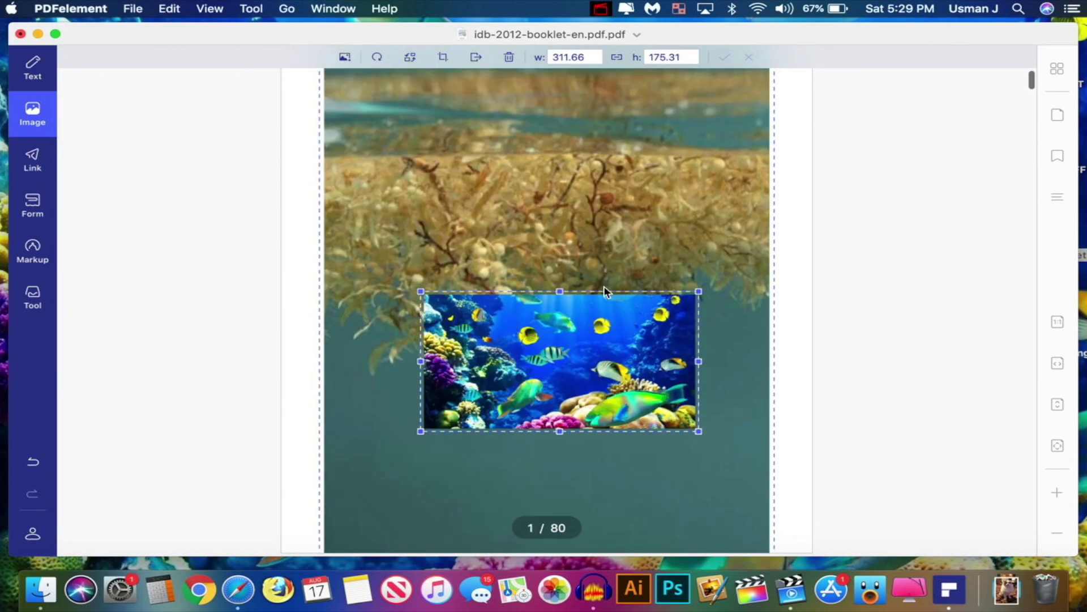
pyautogui.moveTo(600, 342); pyautogui.dragTo(548, 221)
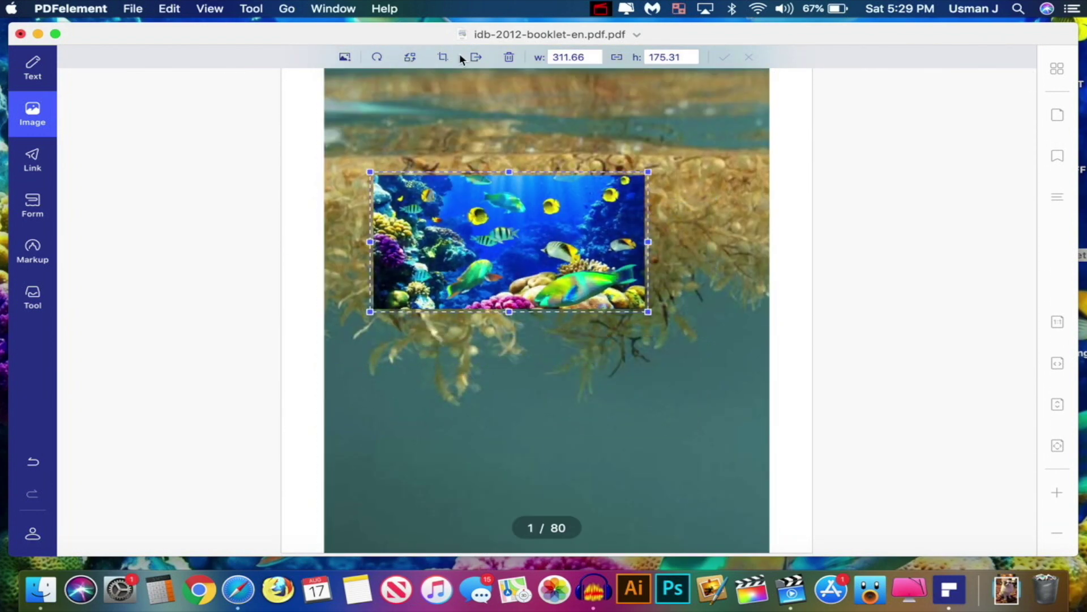
# Rotate and delete the reef picture, then undo everything back to the original cover
pyautogui.click(376, 58)
pyautogui.click(374, 61)
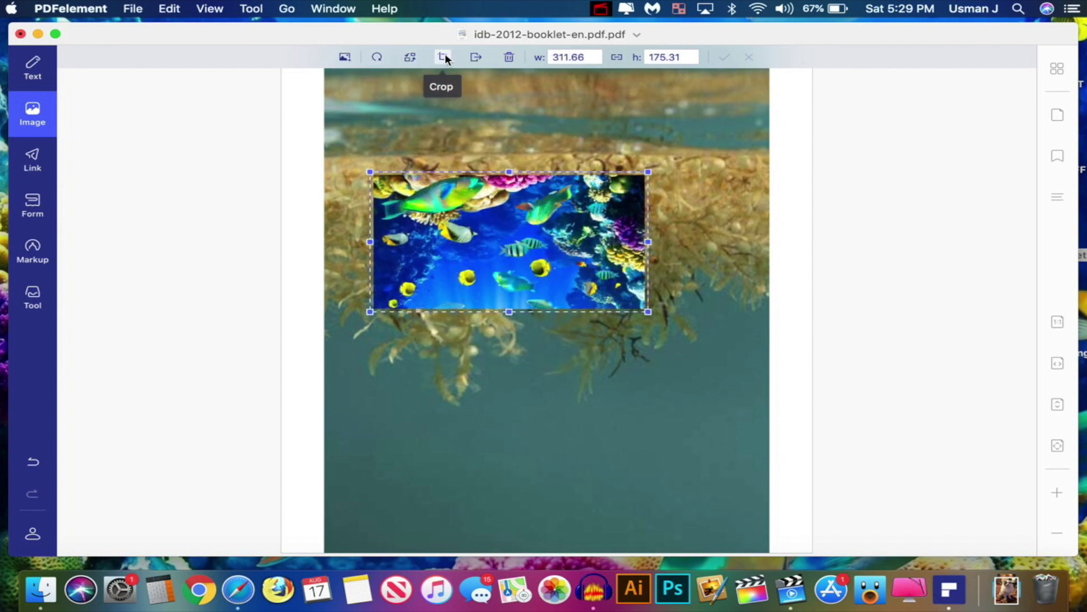
pyautogui.click(510, 56)
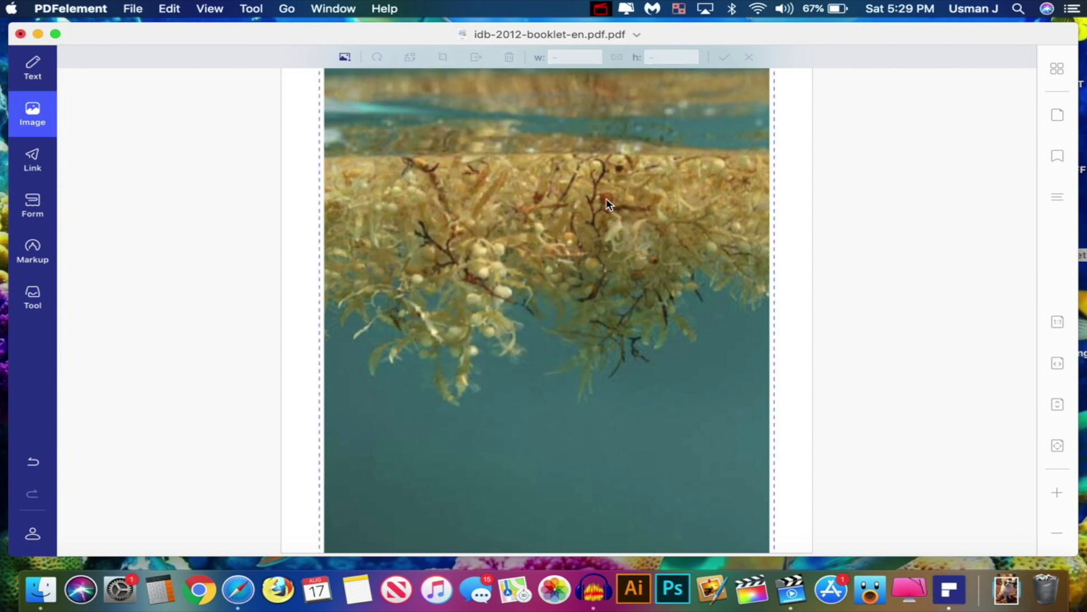
pyautogui.scroll(3, 626, 138)
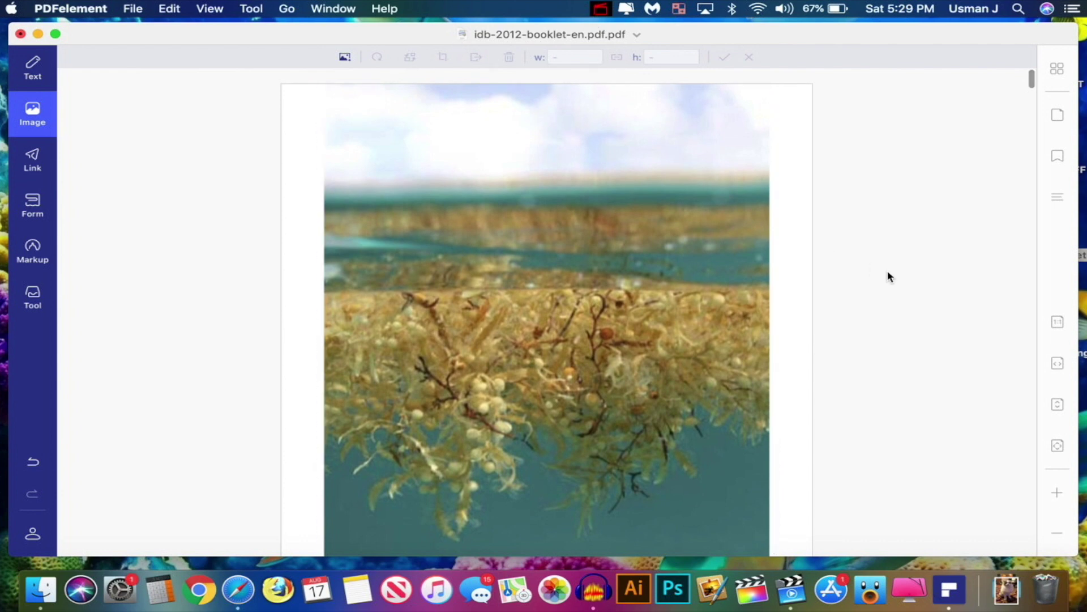
pyautogui.press('super+z')
pyautogui.press('super+z')
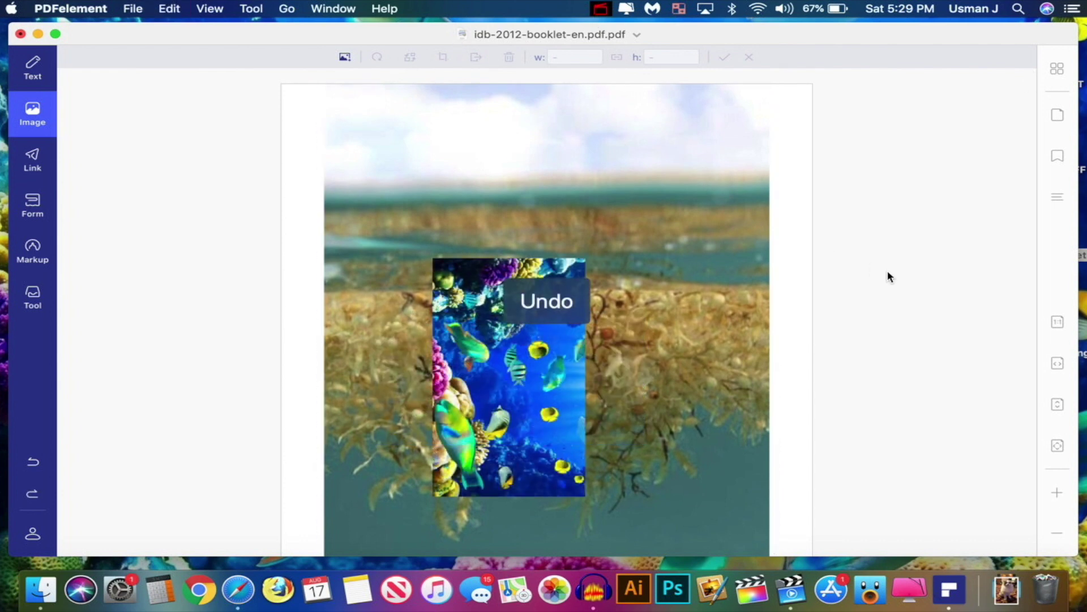
pyautogui.press('super+z')
pyautogui.press('super+z')
pyautogui.press('super+z')
pyautogui.press('super+z')
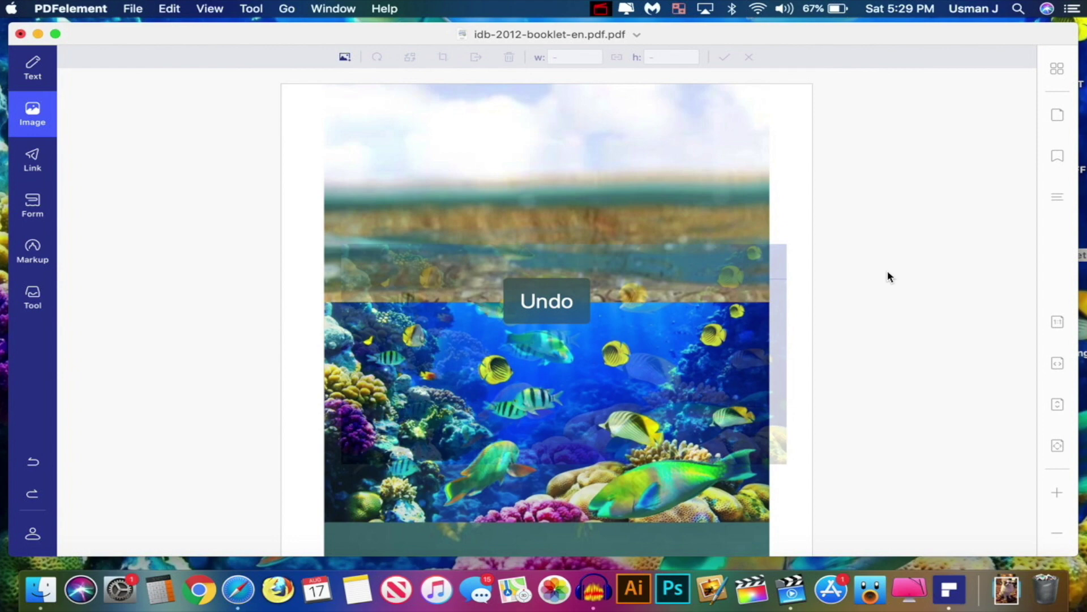
pyautogui.press('super+z')
pyautogui.press('super+z')
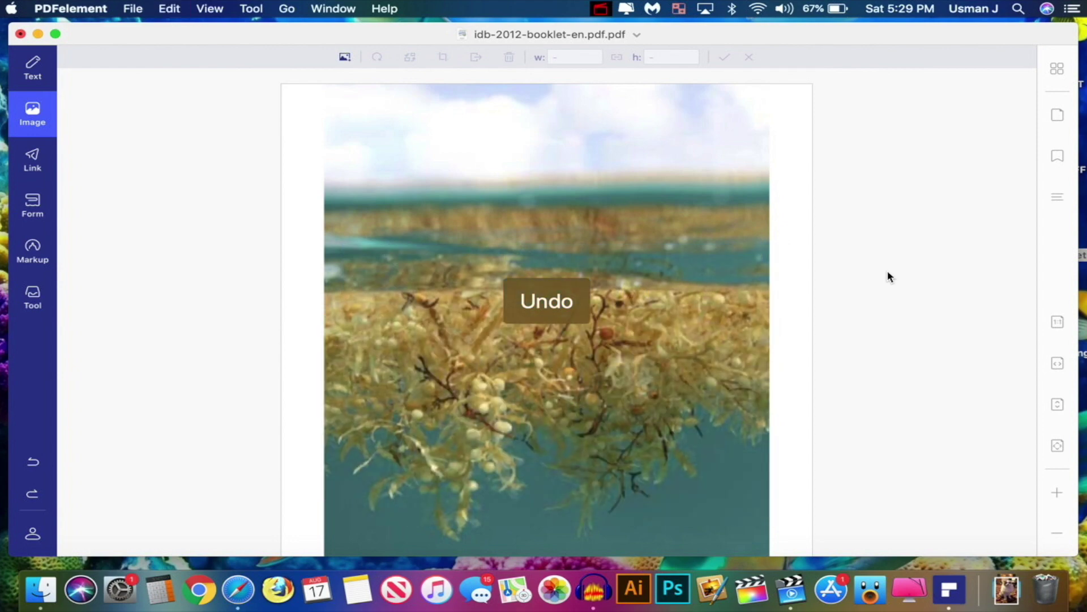
pyautogui.scroll(-10, 687, 297)
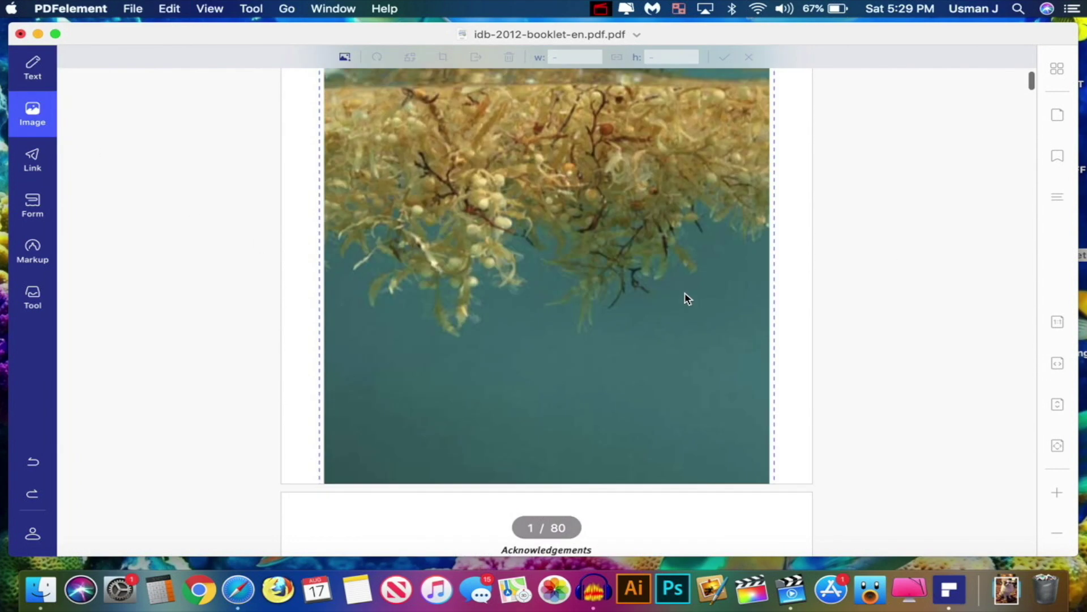
pyautogui.scroll(-15, 687, 297)
pyautogui.scroll(5, 685, 296)
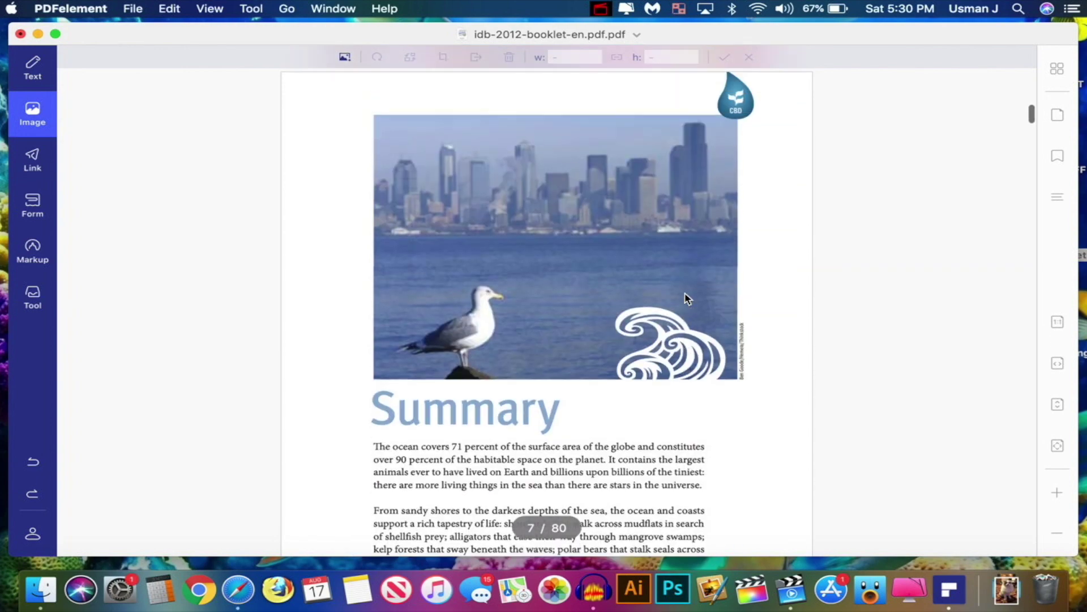
pyautogui.scroll(8, 600, 257)
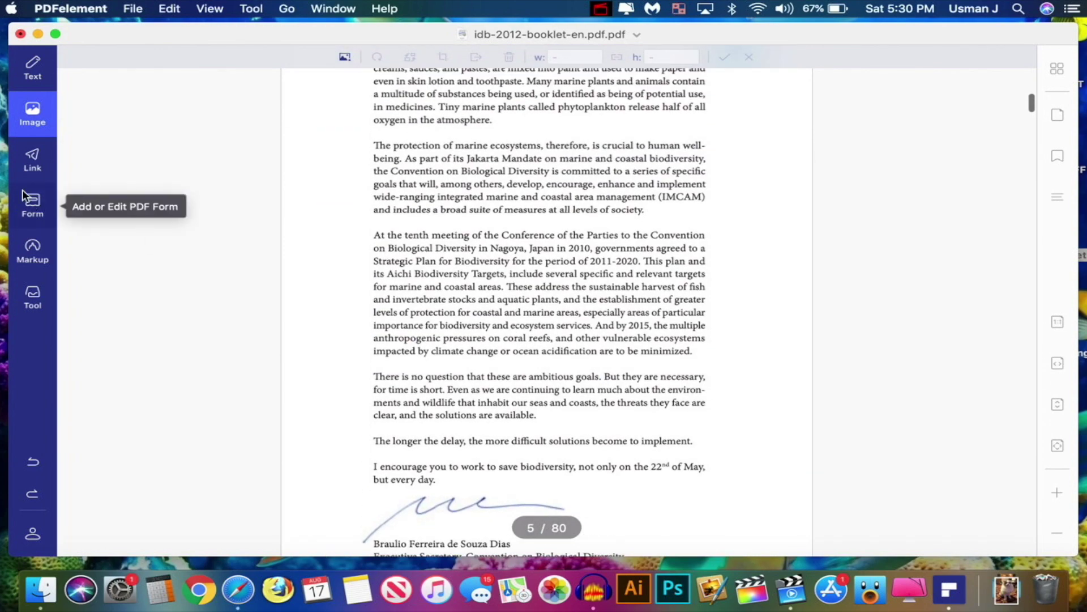
# Add a web link over the Foreword photo pointing to the Google address
pyautogui.click(33, 164)
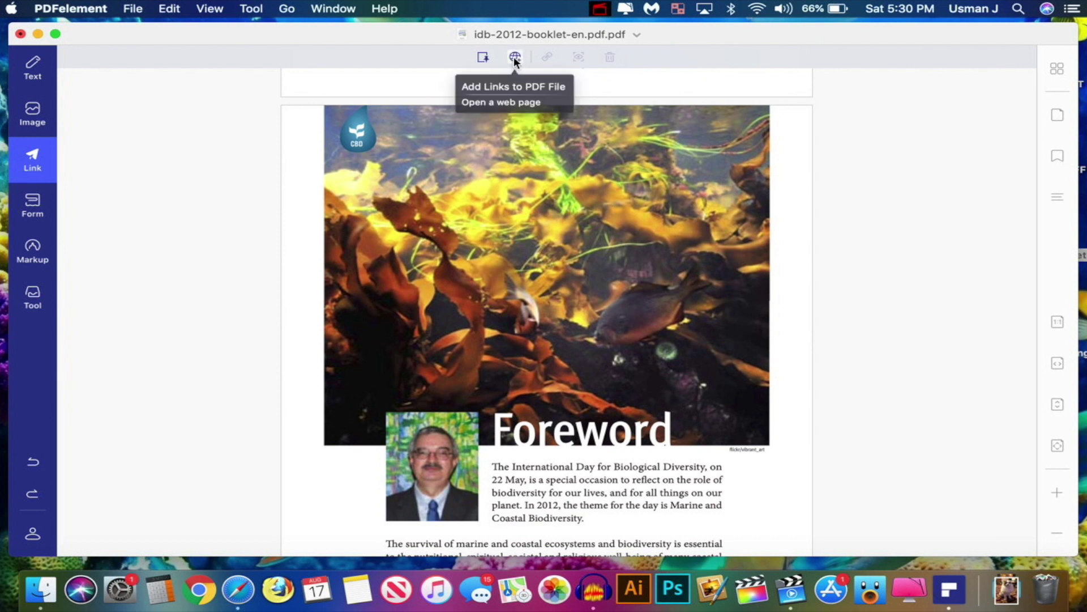
pyautogui.click(513, 57)
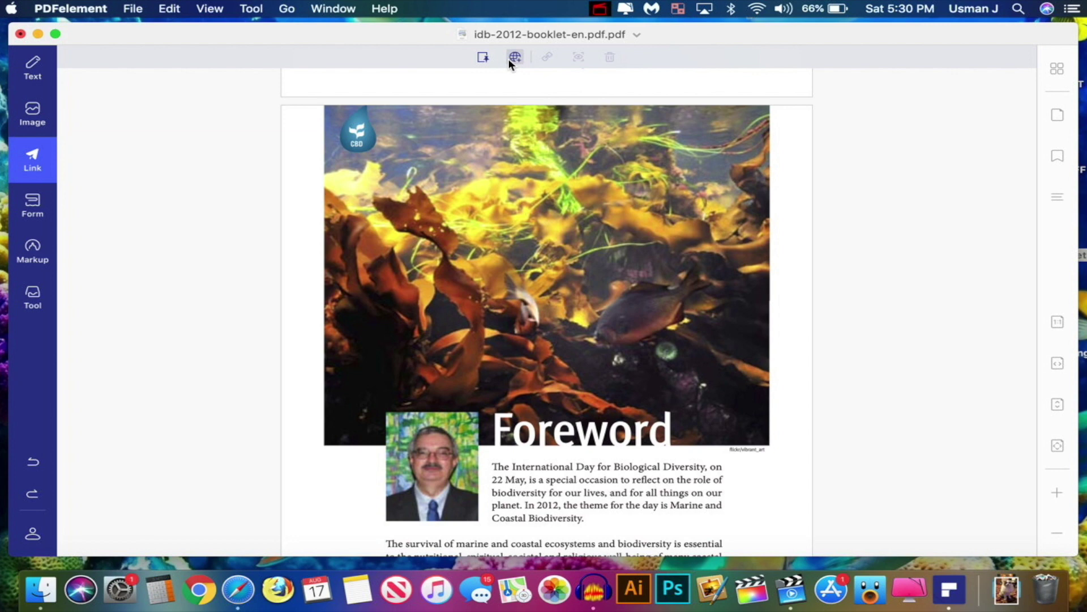
pyautogui.moveTo(368, 187); pyautogui.dragTo(742, 256)
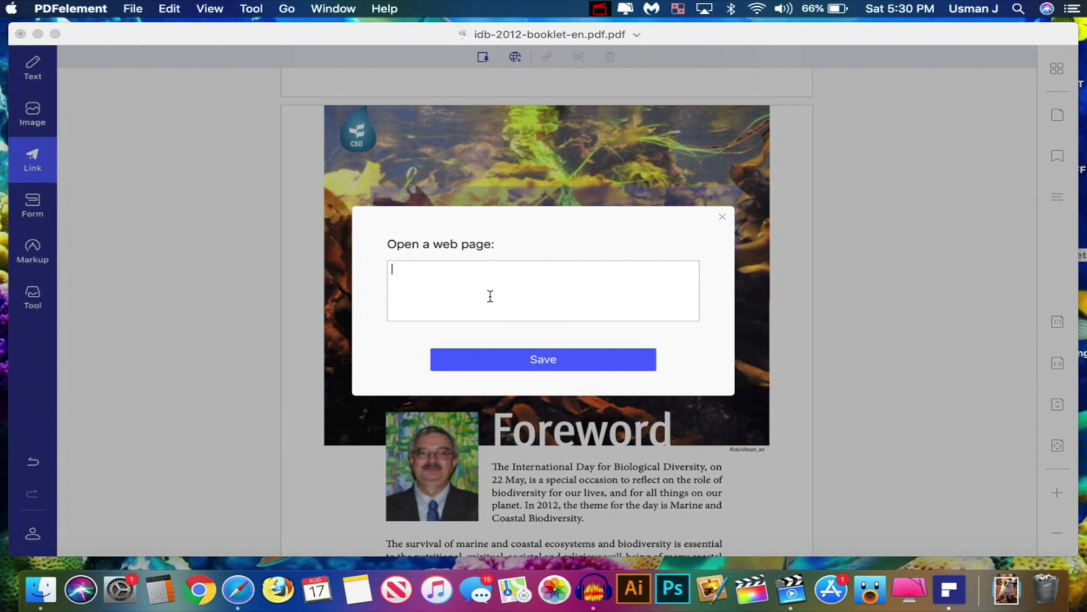
pyautogui.click(238, 589)
pyautogui.click(619, 35)
pyautogui.click(947, 173)
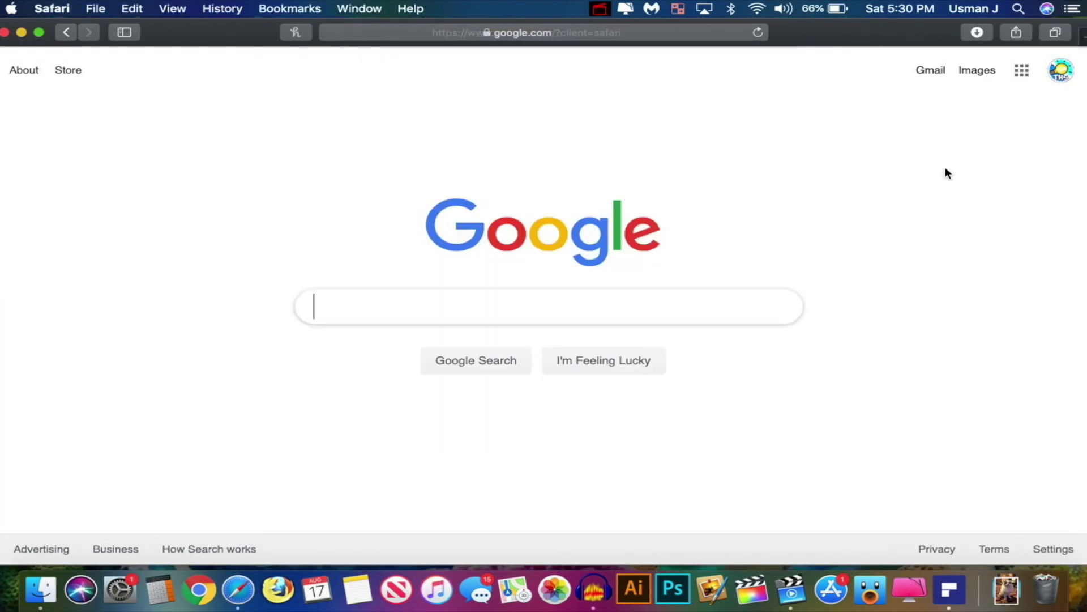
pyautogui.click(21, 32)
pyautogui.write('https://www.google.com/?client=safari')
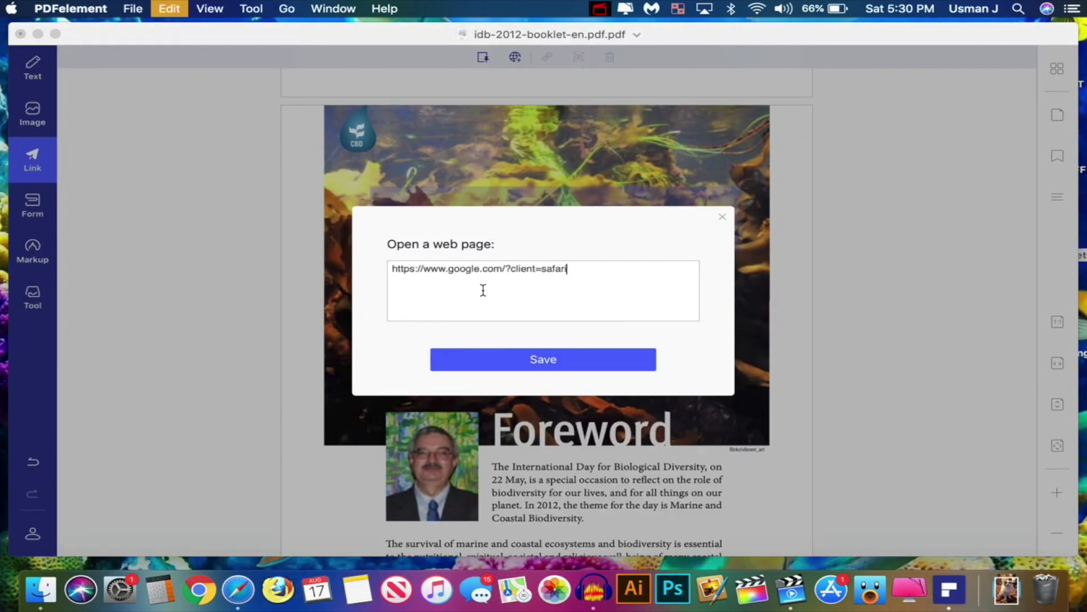
pyautogui.click(499, 362)
# Preview the Google link and decline opening the site
pyautogui.click(555, 219)
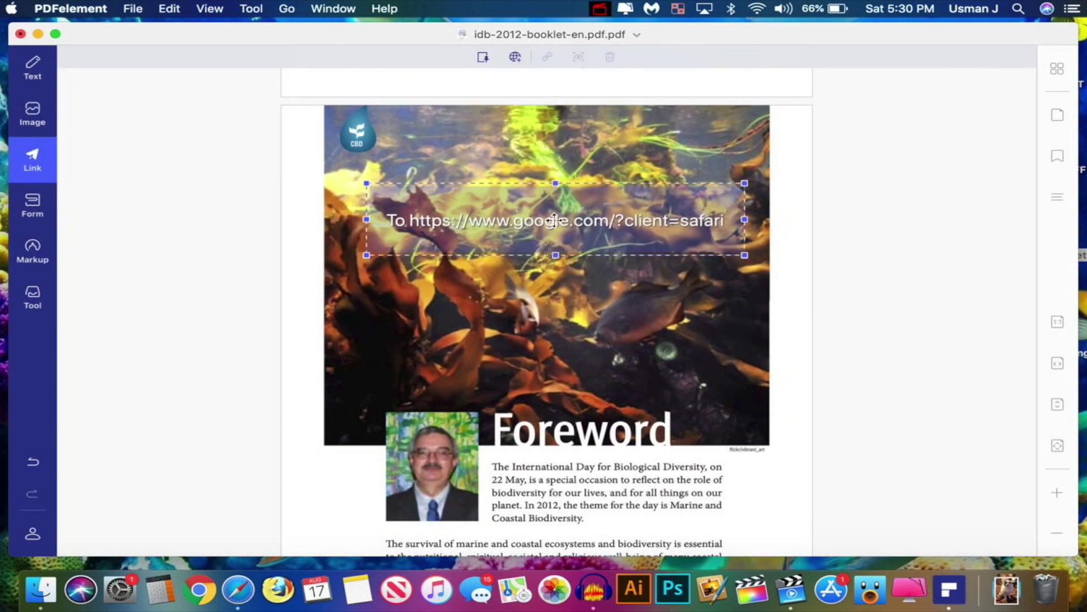
pyautogui.click(578, 56)
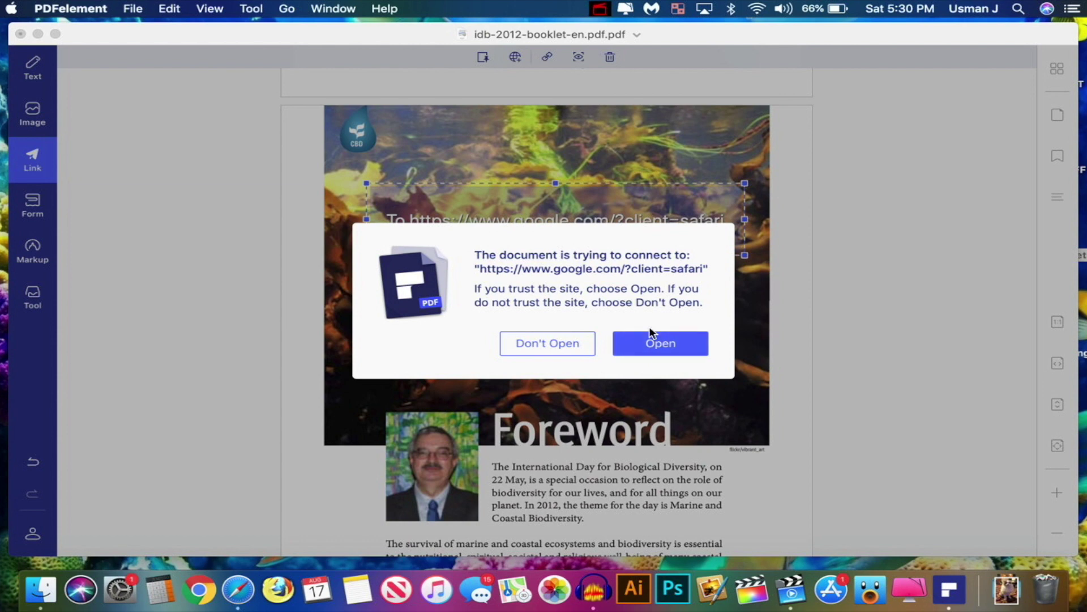
pyautogui.click(578, 344)
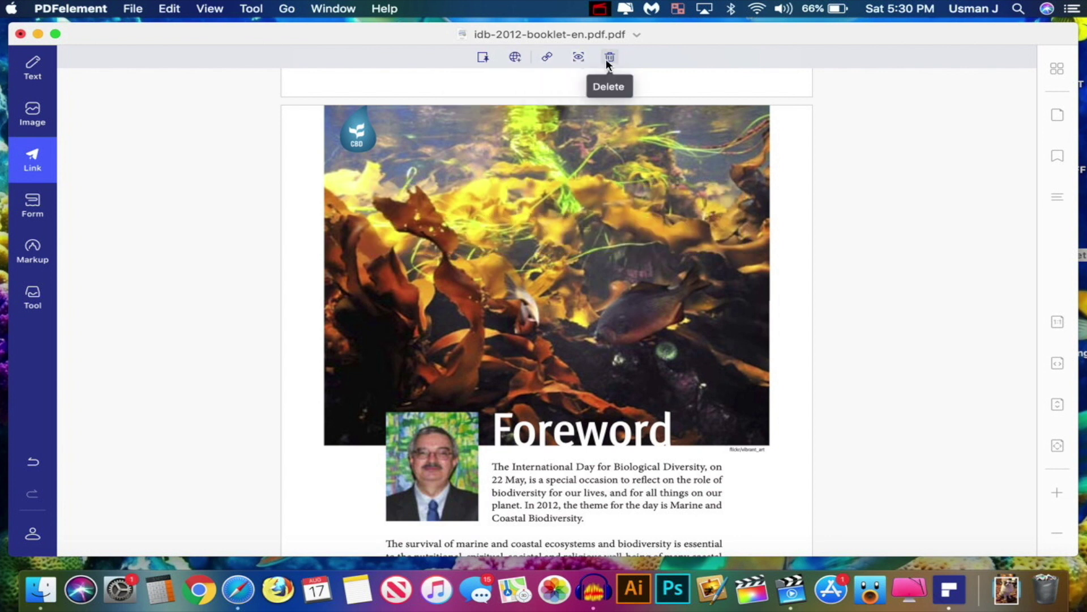
# Add a link across the cover image that goes to page 30
pyautogui.click(482, 58)
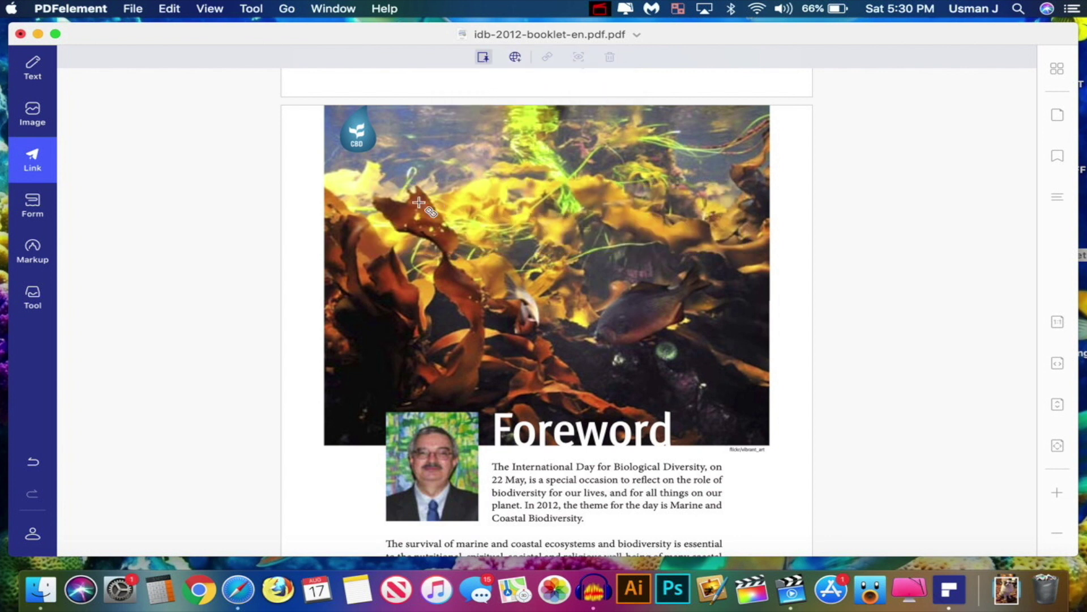
pyautogui.moveTo(368, 211); pyautogui.dragTo(746, 292)
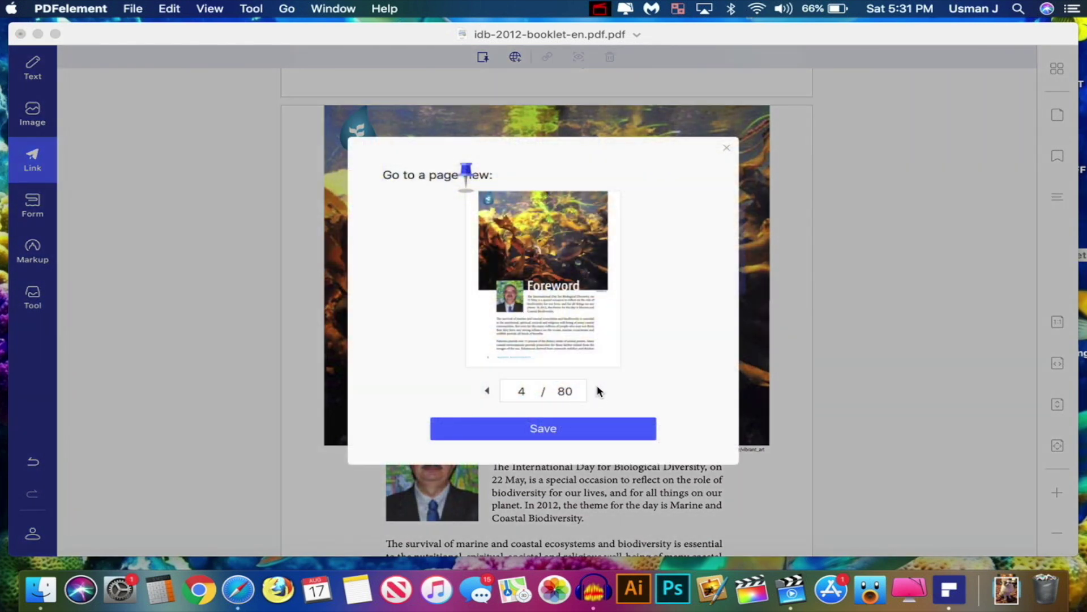
pyautogui.press('BackSpace')
pyautogui.write('1')
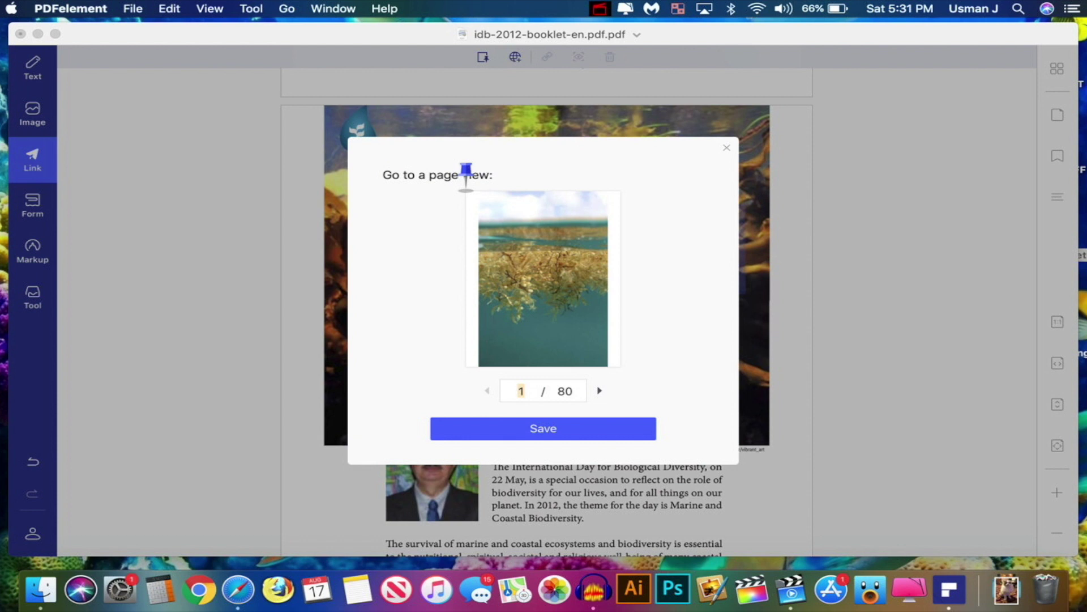
pyautogui.write('78')
pyautogui.press('BackSpace')
pyautogui.press('BackSpace')
pyautogui.write('160')
pyautogui.press('BackSpace')
pyautogui.press('BackSpace')
pyautogui.write('30')
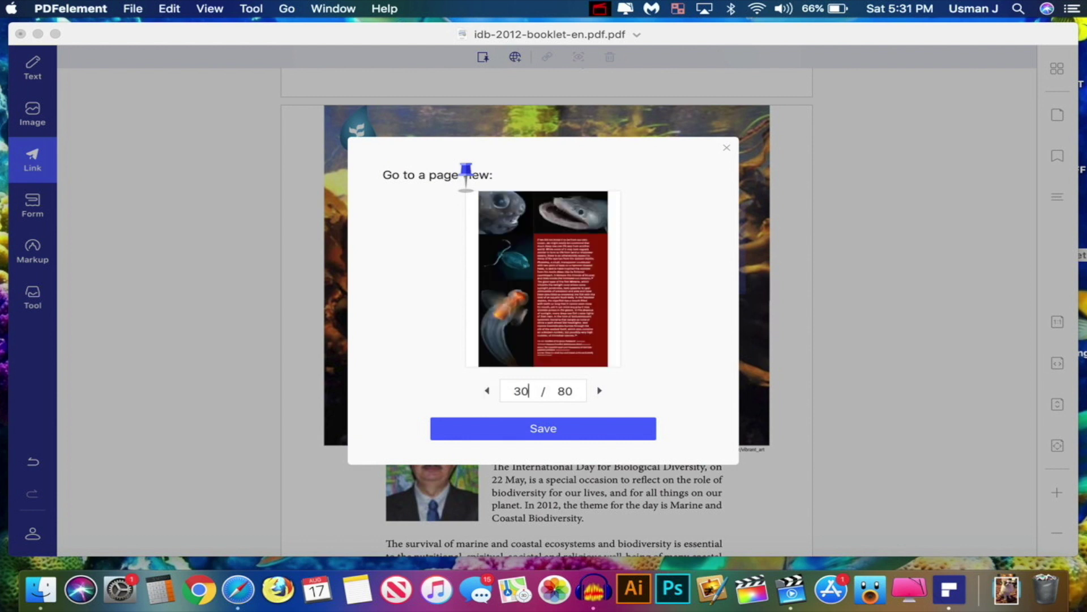
pyautogui.click(545, 427)
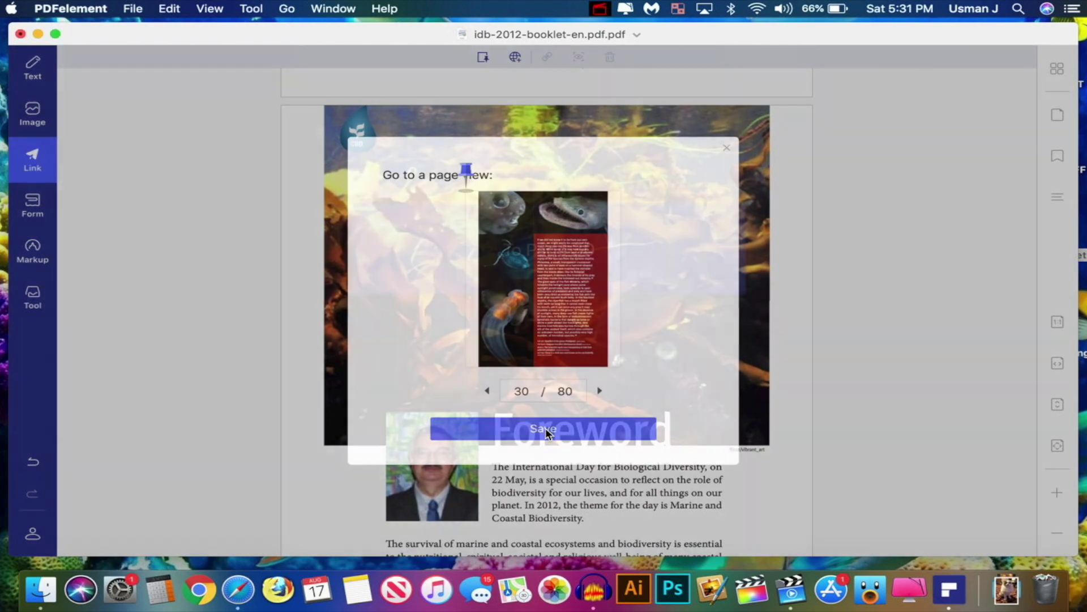
# Preview the page 30 link reaching the fish page, then return to page 24
pyautogui.click(576, 245)
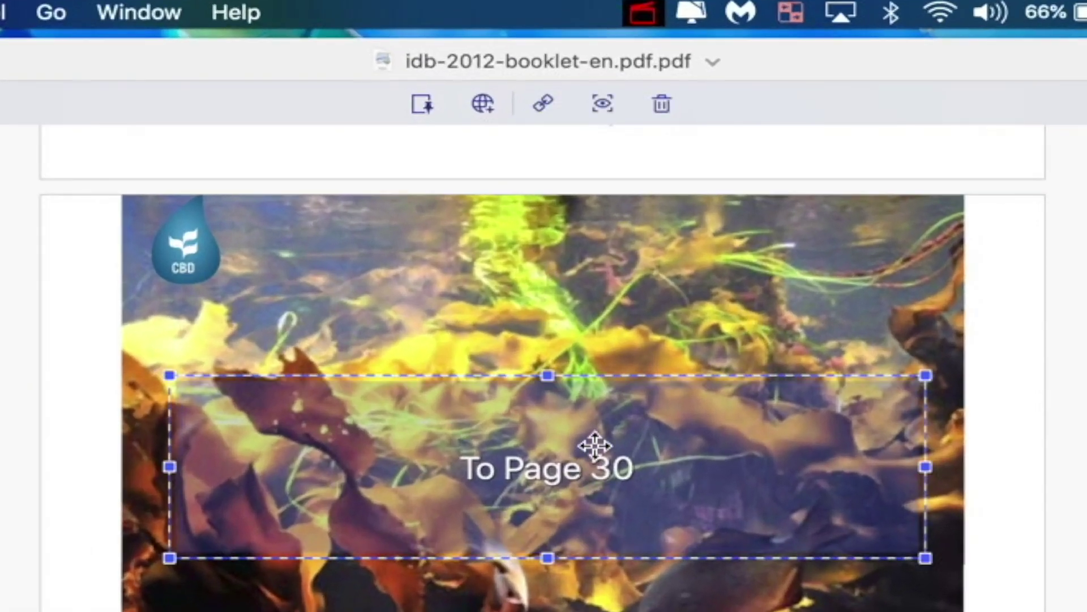
pyautogui.click(578, 55)
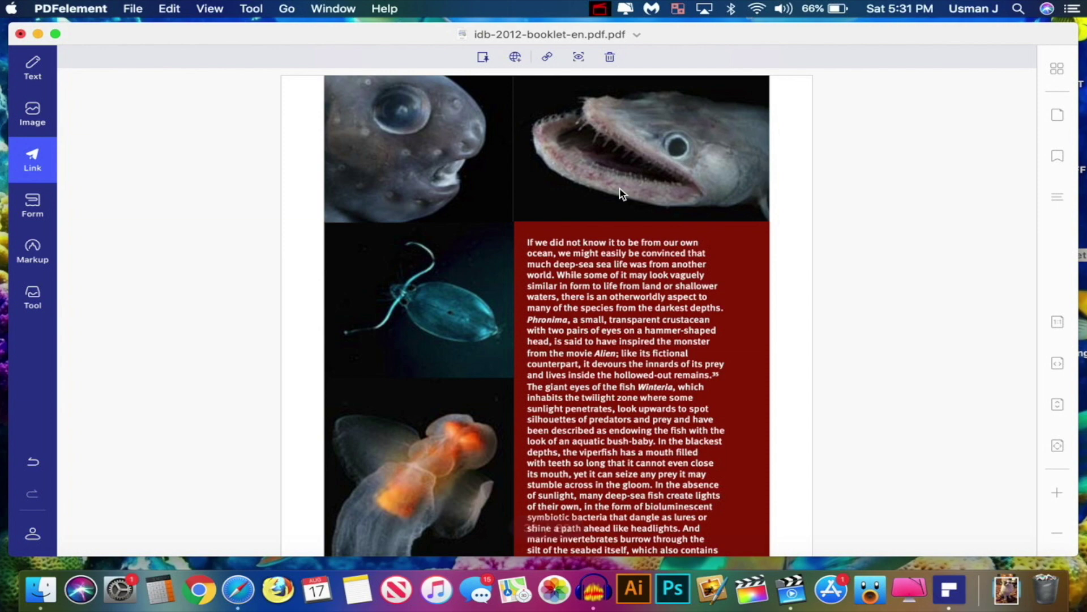
pyautogui.scroll(3, 670, 124)
pyautogui.scroll(-5, 671, 123)
pyautogui.scroll(-1, 671, 123)
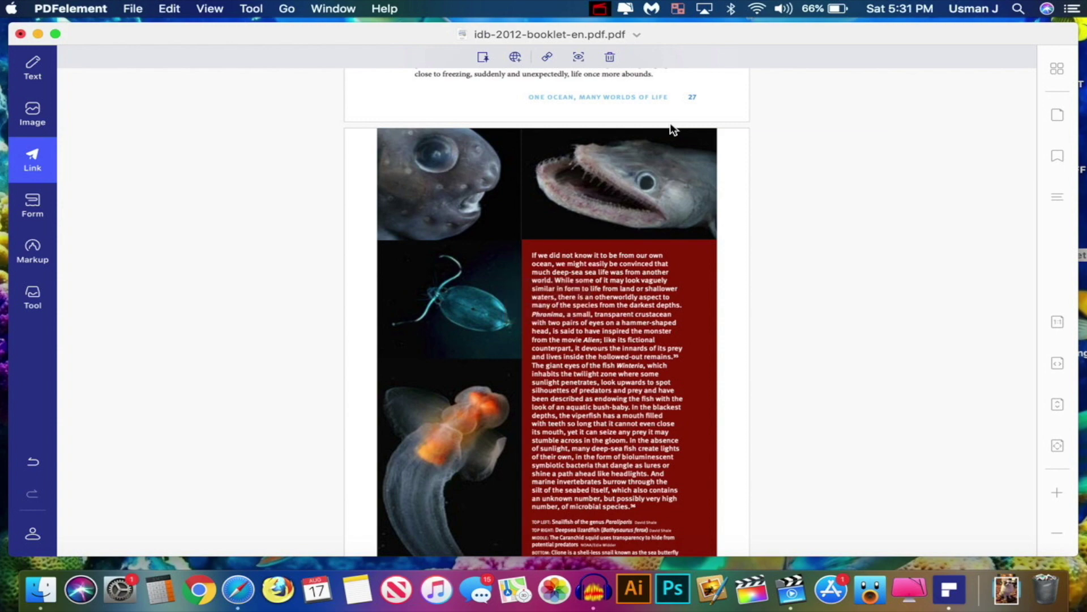
pyautogui.scroll(10, 453, 317)
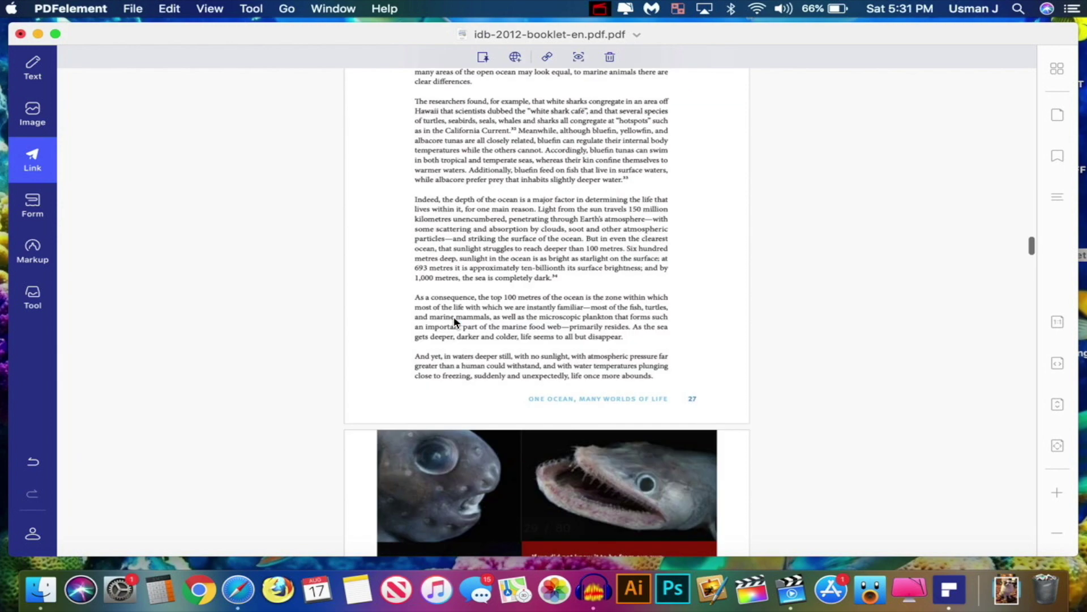
pyautogui.scroll(-1, 454, 322)
pyautogui.scroll(3, 454, 320)
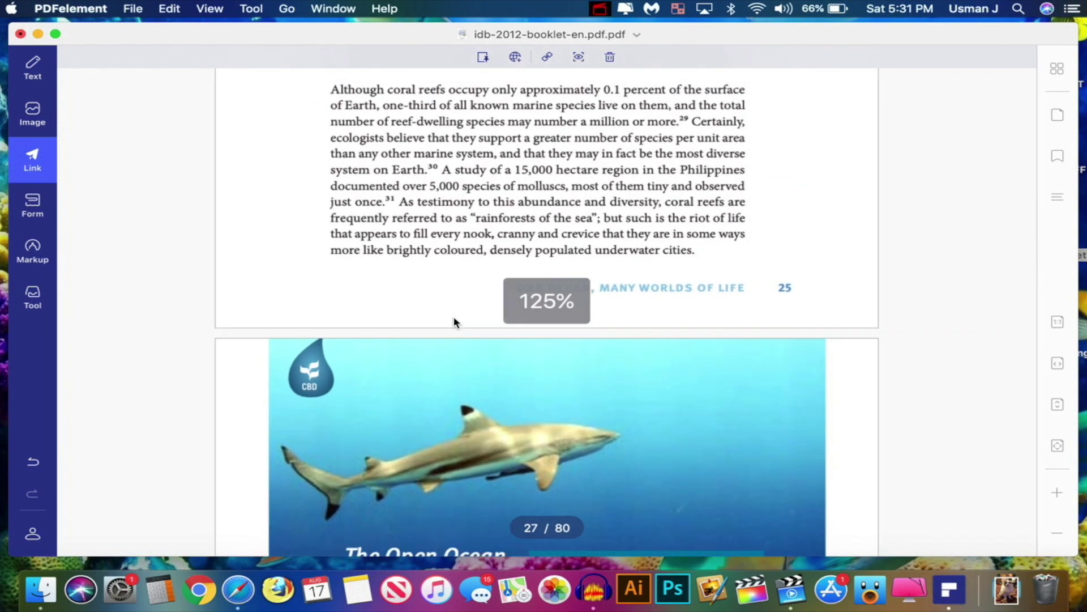
pyautogui.scroll(-4, 454, 320)
pyautogui.scroll(5, 506, 290)
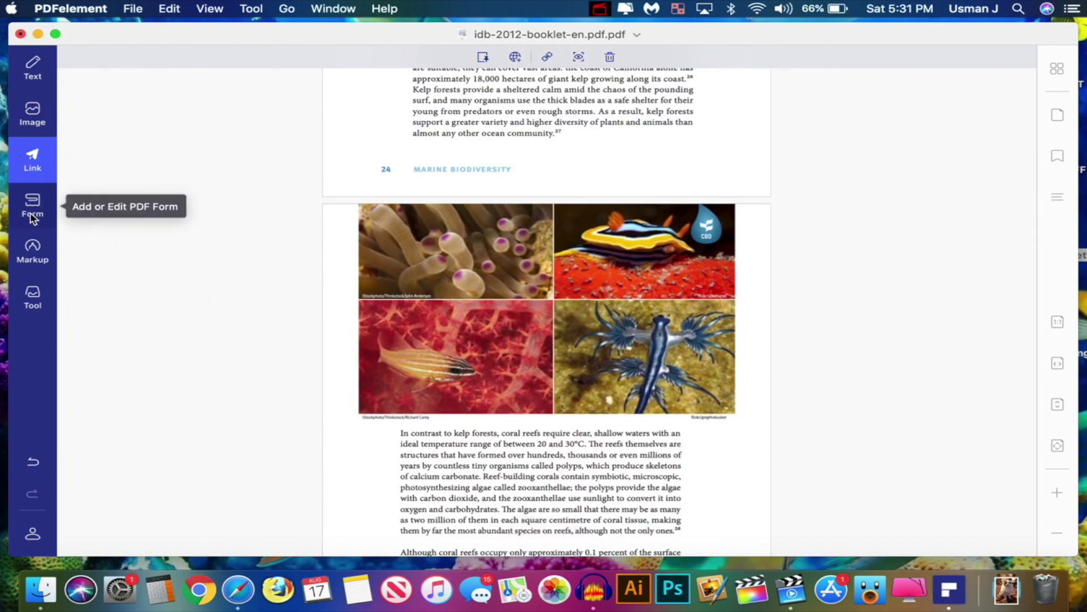
# Draw a text field beside the page 24 footer and rename it 'Form'
pyautogui.click(59, 213)
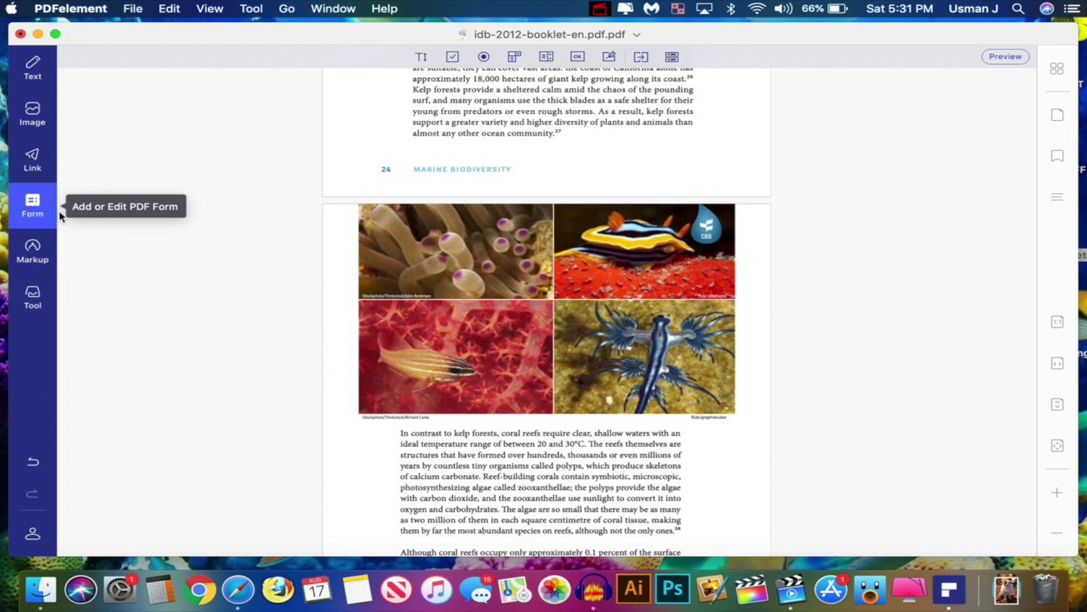
pyautogui.click(420, 58)
pyautogui.moveTo(563, 155); pyautogui.dragTo(754, 181)
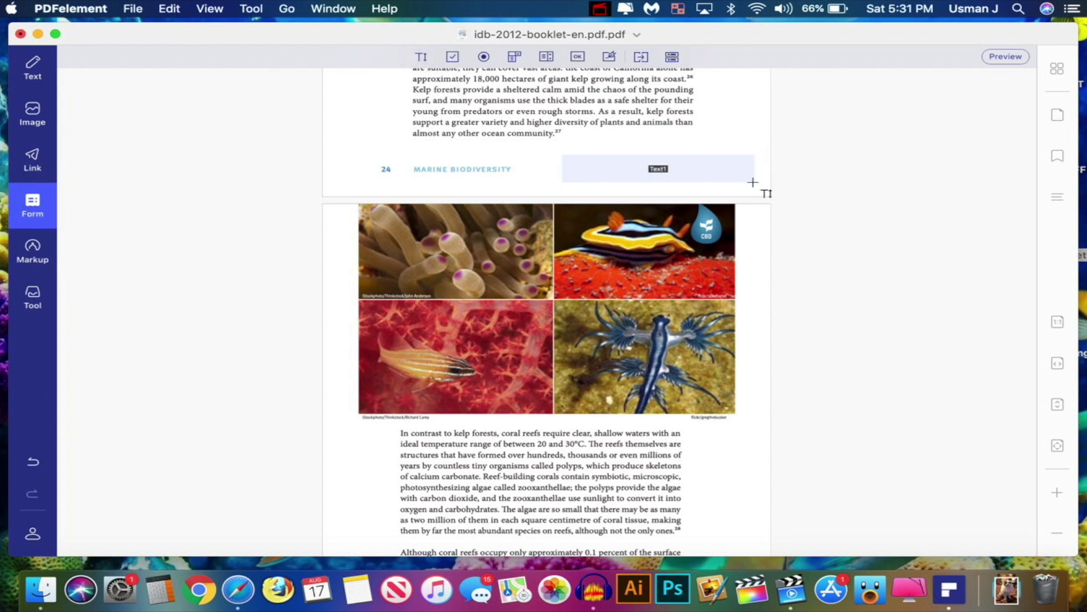
pyautogui.click(676, 168)
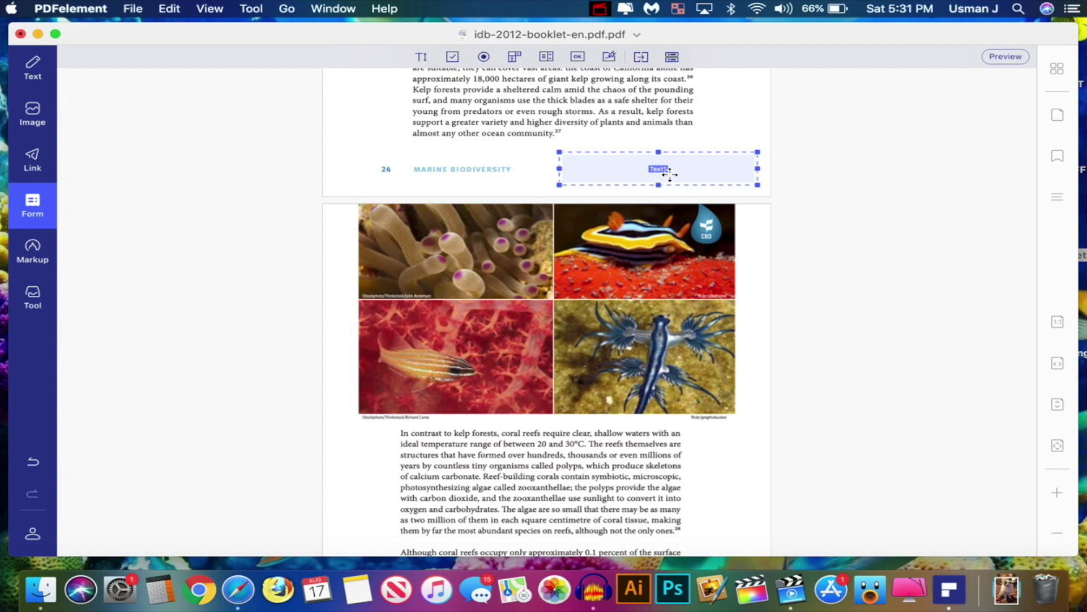
pyautogui.doubleClick(669, 175)
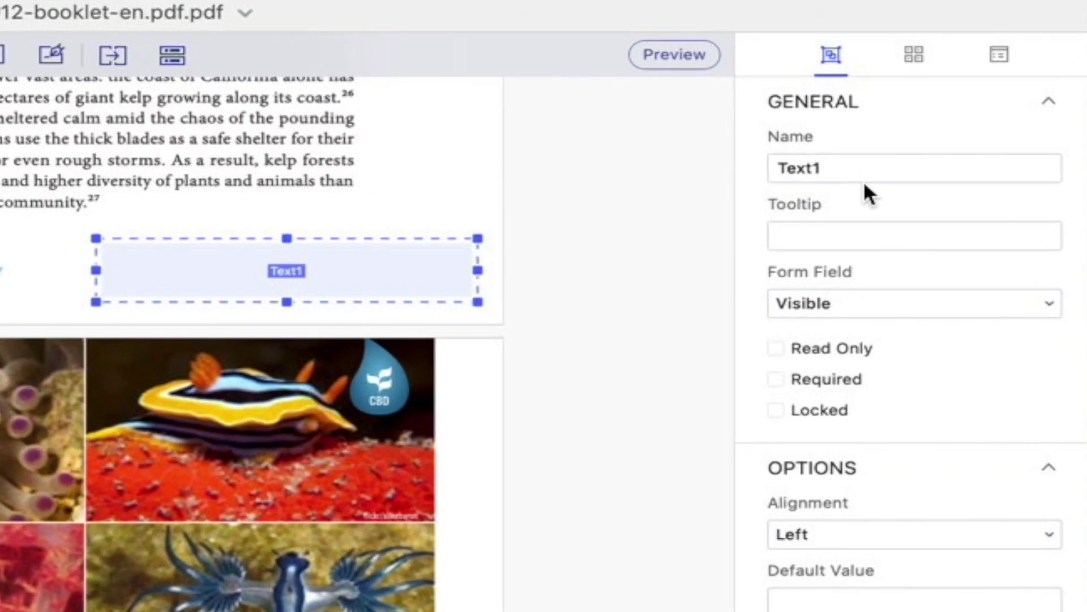
pyautogui.doubleClick(866, 114)
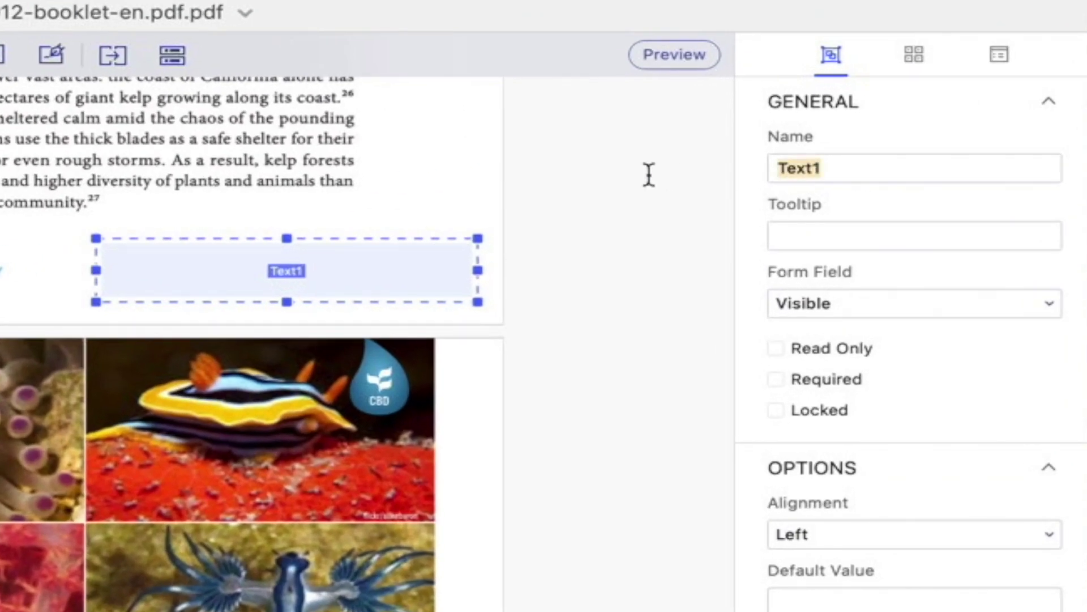
pyautogui.press('BackSpace')
pyautogui.write('Form')
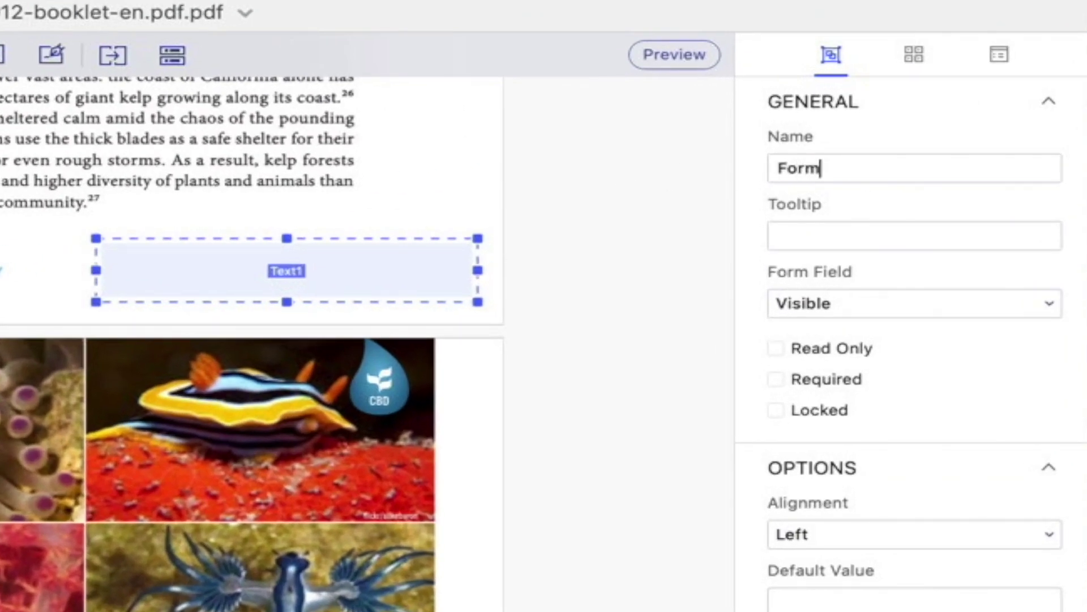
# Keep Left alignment and give the Form field a cyan border and red fill
pyautogui.click(865, 532)
pyautogui.click(889, 454)
pyautogui.click(913, 54)
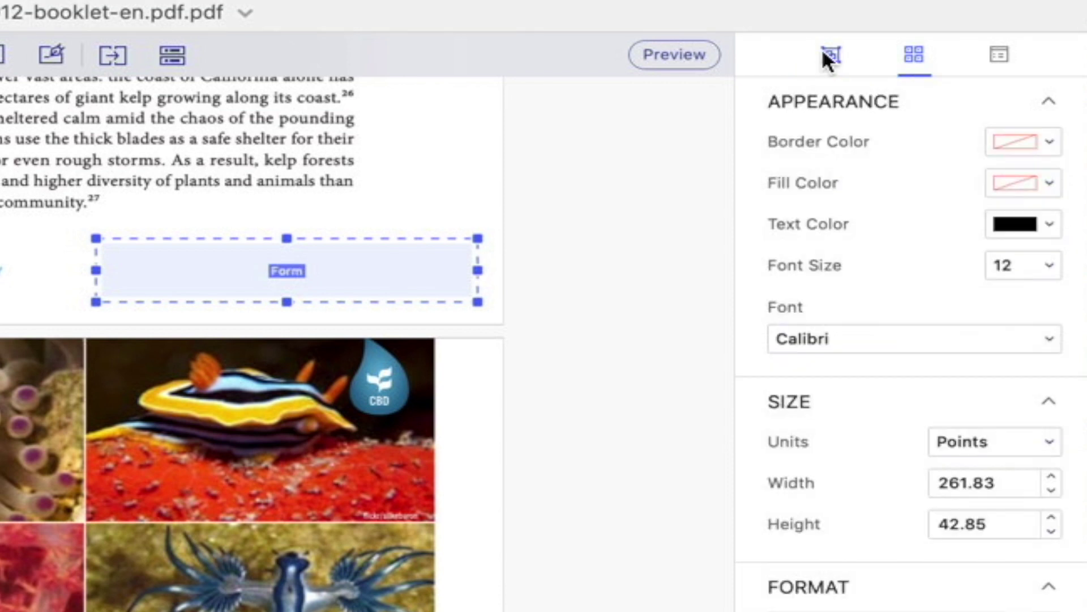
pyautogui.click(827, 52)
pyautogui.click(916, 57)
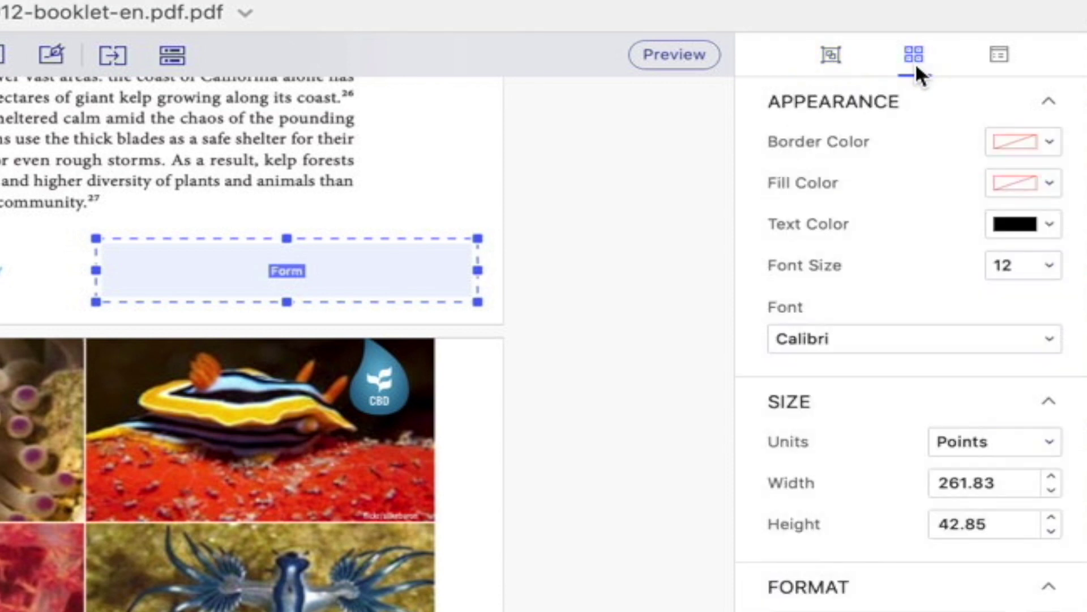
pyautogui.click(1049, 142)
pyautogui.click(1019, 261)
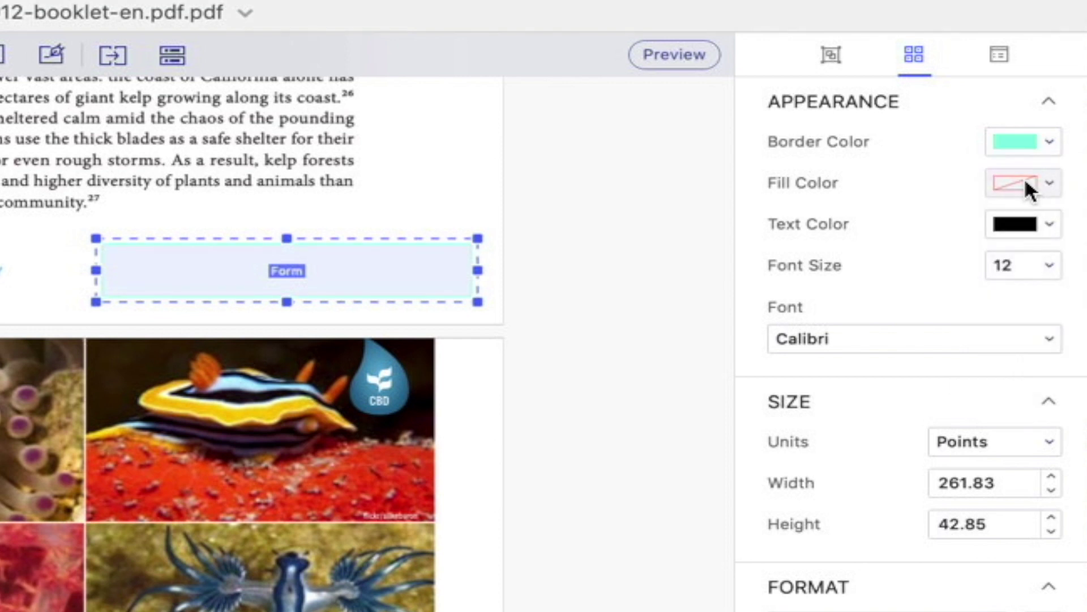
pyautogui.click(1025, 179)
pyautogui.click(1030, 272)
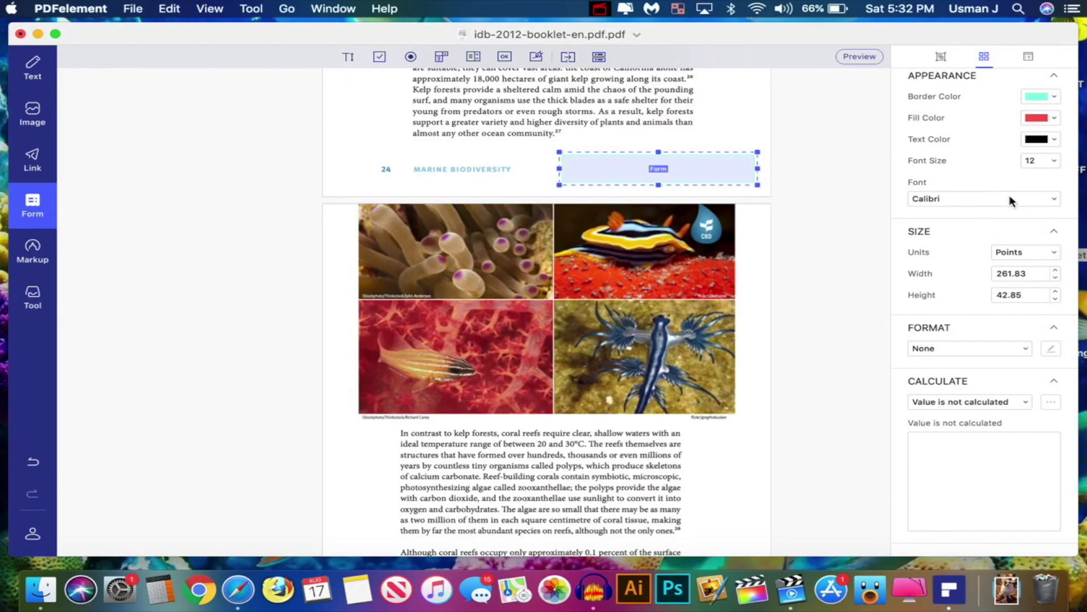
pyautogui.click(1028, 56)
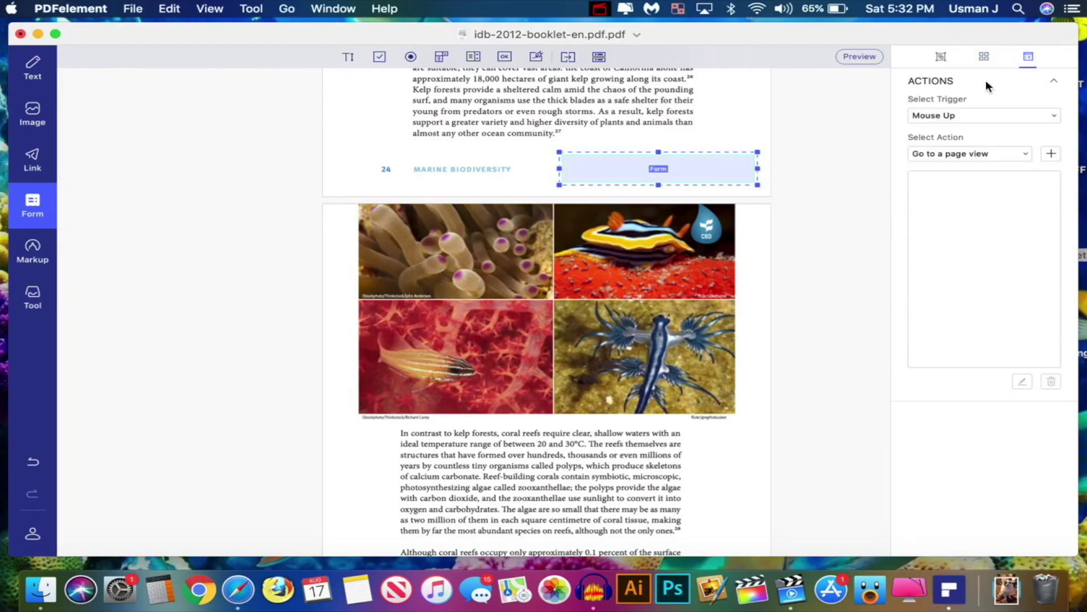
# Draw a check box, Check Box1, beside the page 24 text
pyautogui.click(380, 56)
pyautogui.click(379, 57)
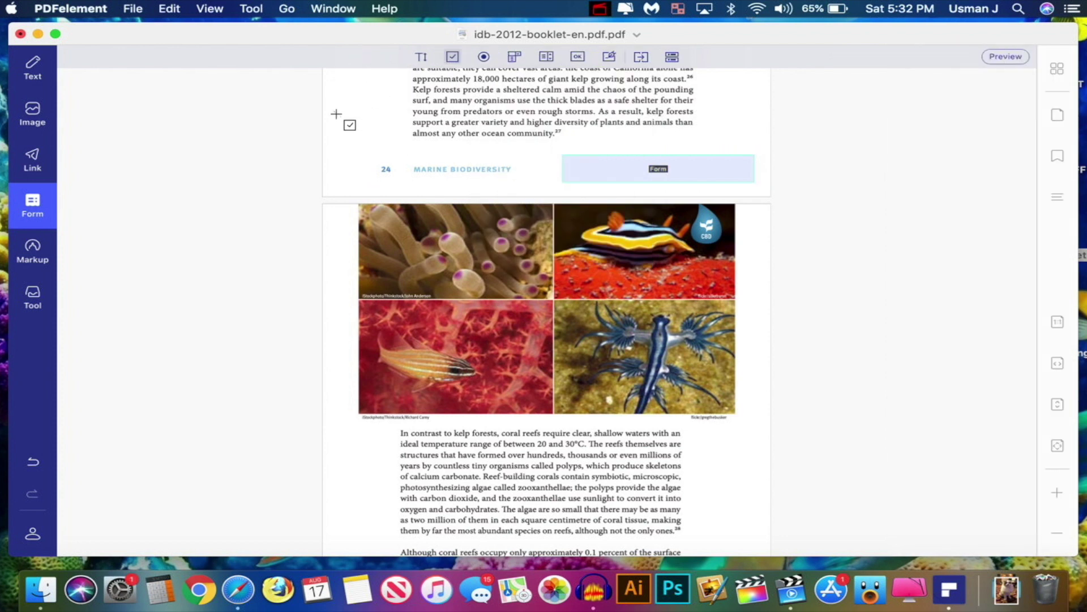
pyautogui.moveTo(337, 113); pyautogui.dragTo(381, 147)
pyautogui.doubleClick(365, 131)
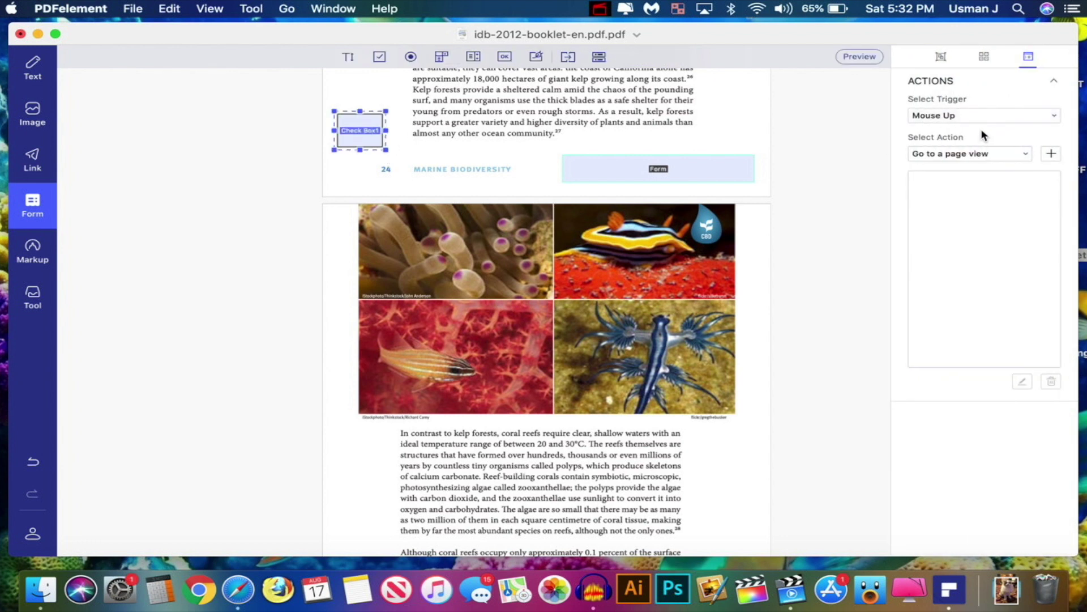
# Preview the form, tick, clear and re-tick Check Box1, then return to editing
pyautogui.click(599, 57)
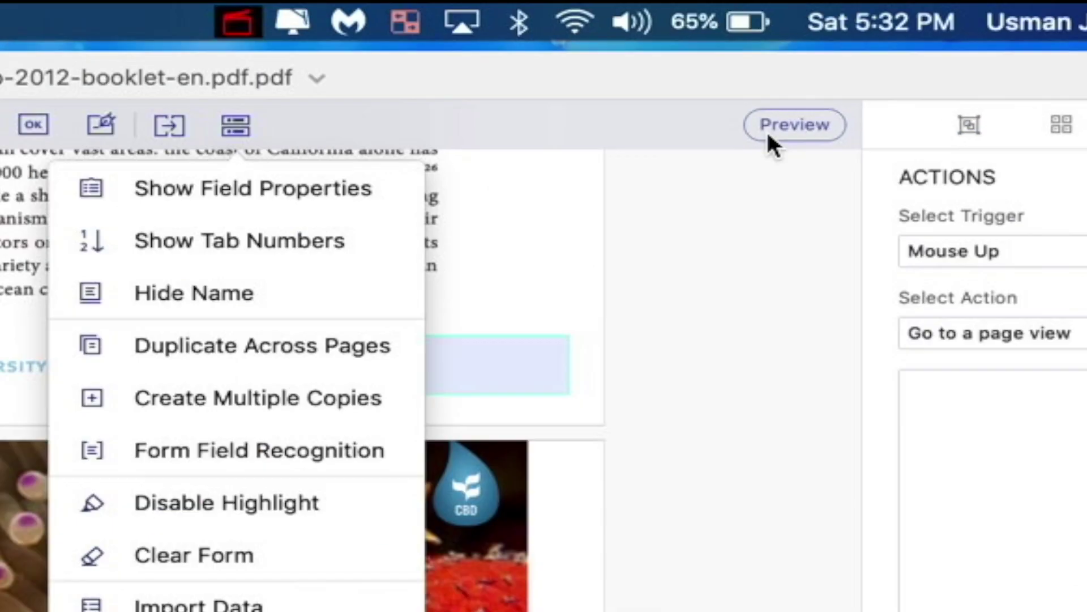
pyautogui.click(856, 58)
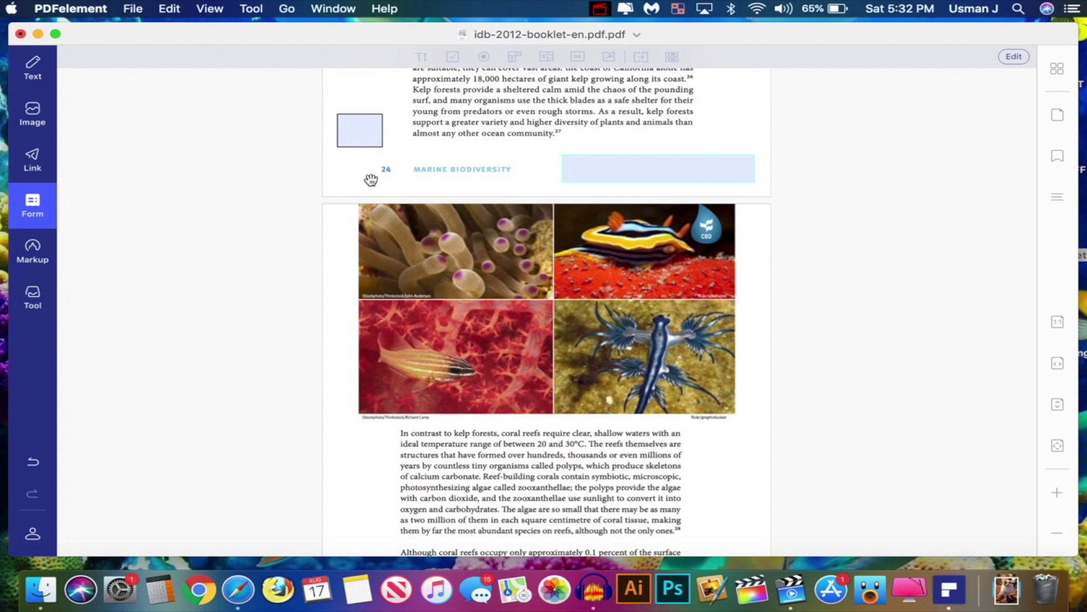
pyautogui.click(360, 135)
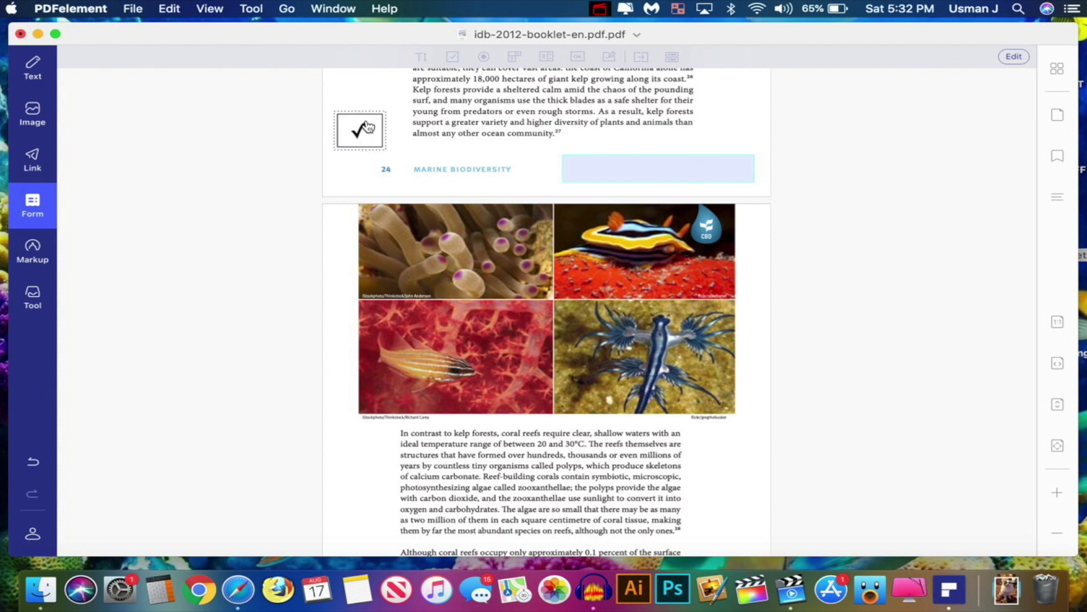
pyautogui.click(363, 127)
pyautogui.click(360, 144)
pyautogui.click(1014, 59)
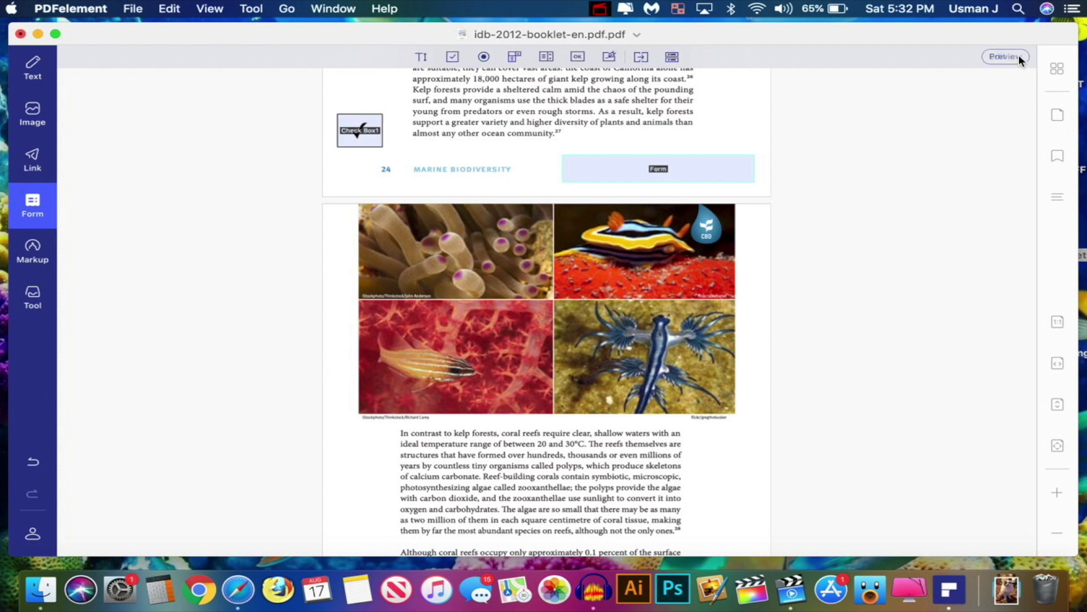
# Draw a Group1 radio button beside the check box and test it in preview
pyautogui.click(483, 56)
pyautogui.moveTo(389, 111); pyautogui.dragTo(474, 186)
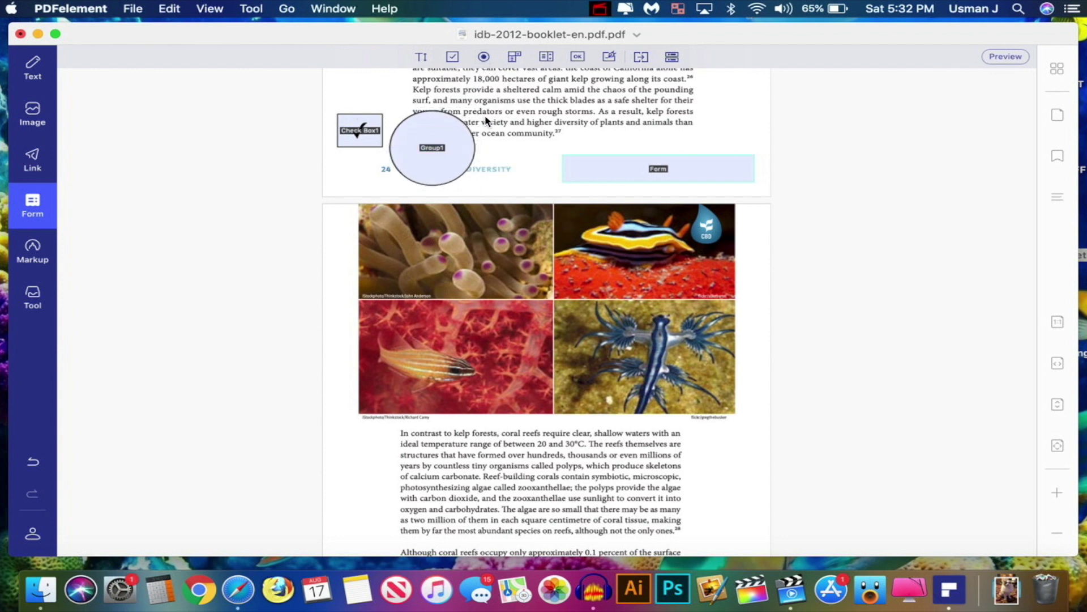
pyautogui.click(1006, 57)
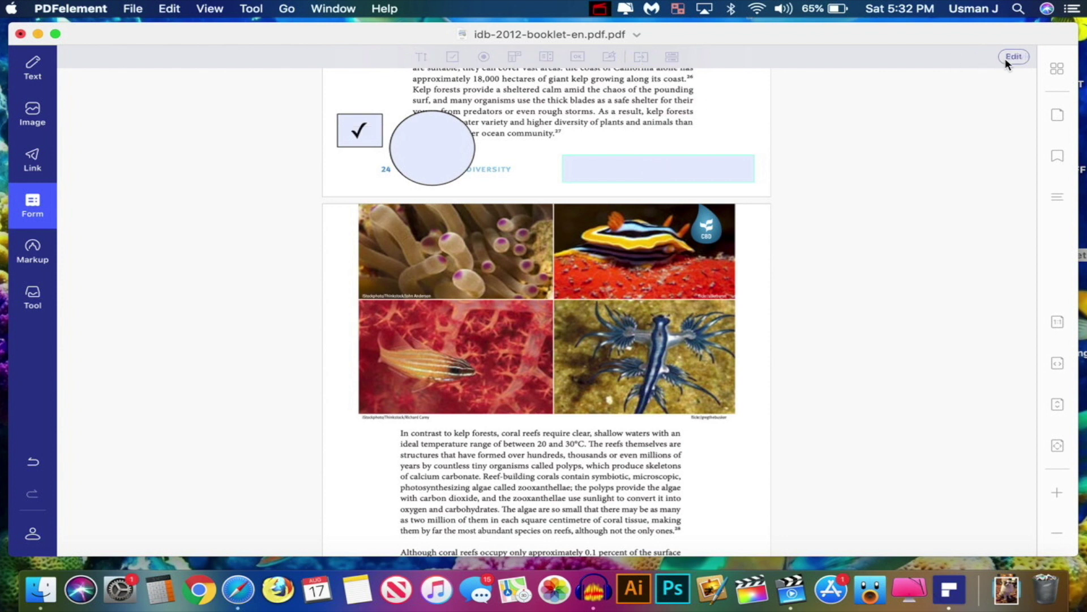
pyautogui.click(444, 172)
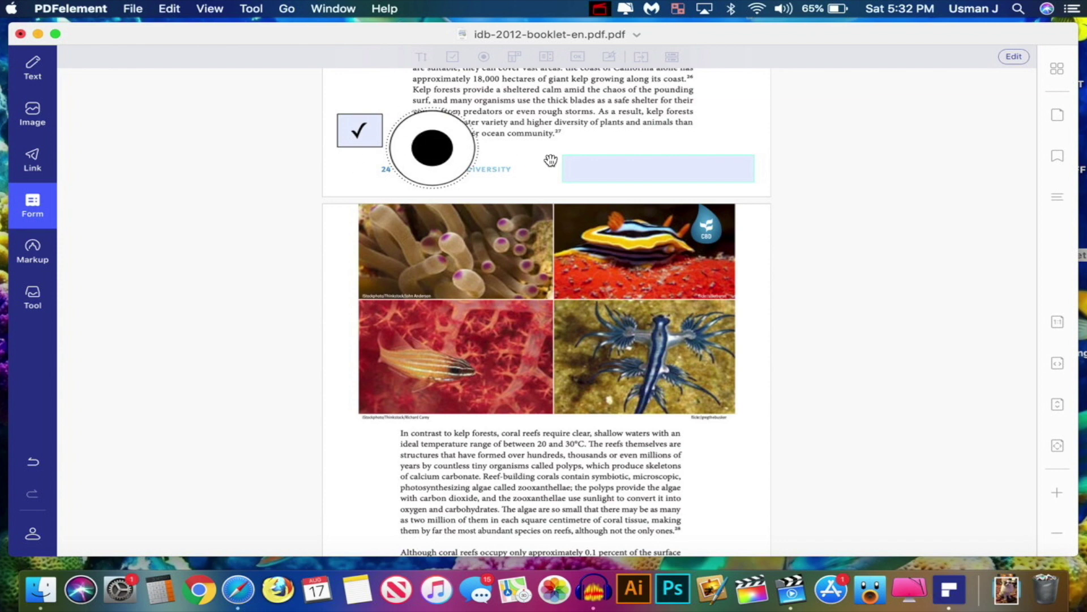
pyautogui.click(1014, 57)
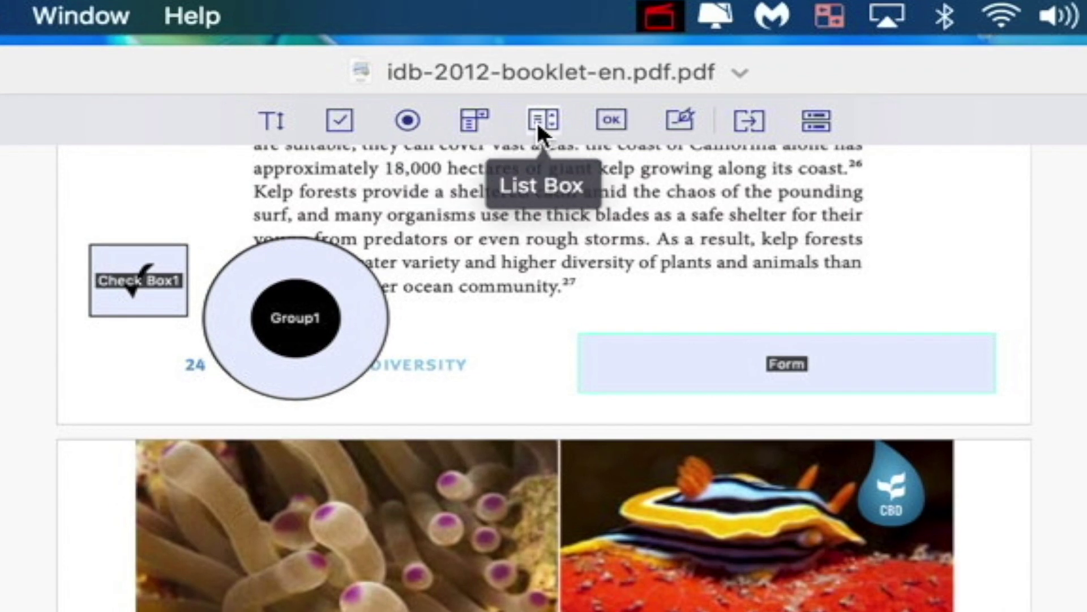
# Draw a digital signature field over the paragraph and open Sign Document from preview
pyautogui.click(611, 117)
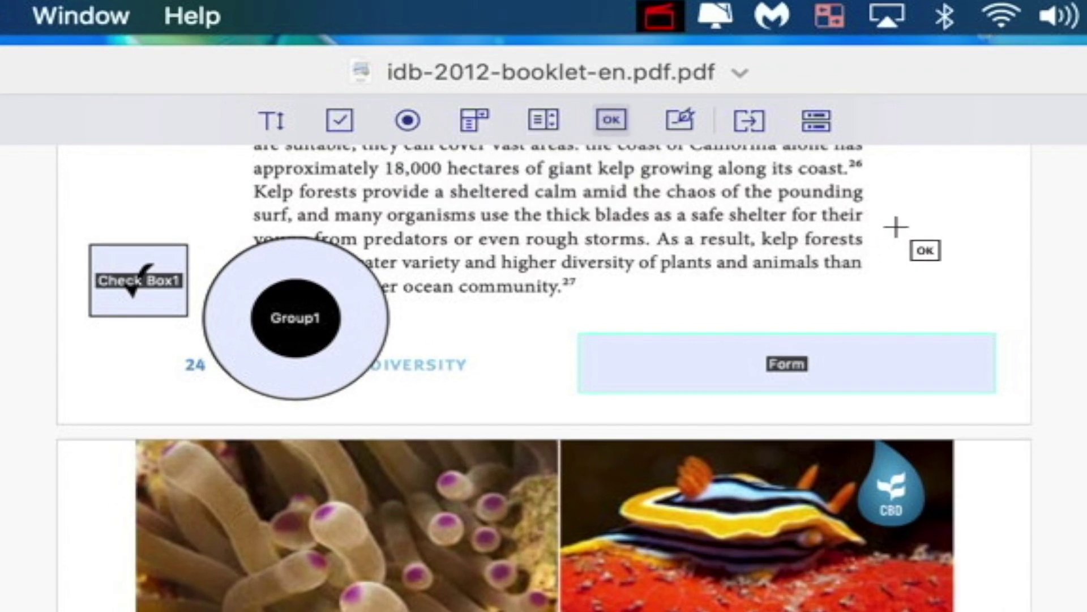
pyautogui.click(672, 111)
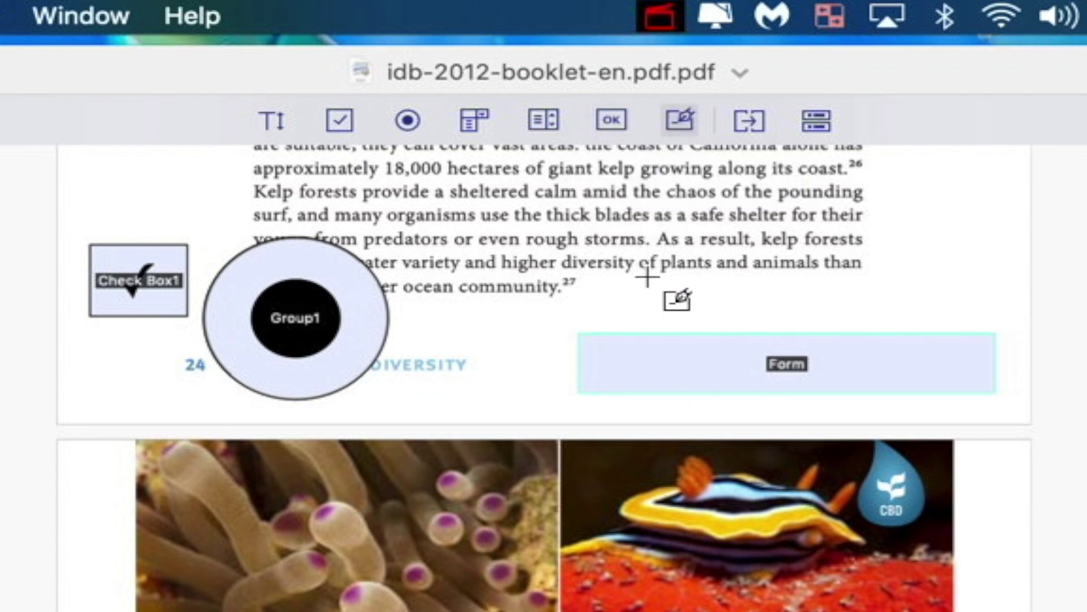
pyautogui.moveTo(579, 207); pyautogui.dragTo(972, 309)
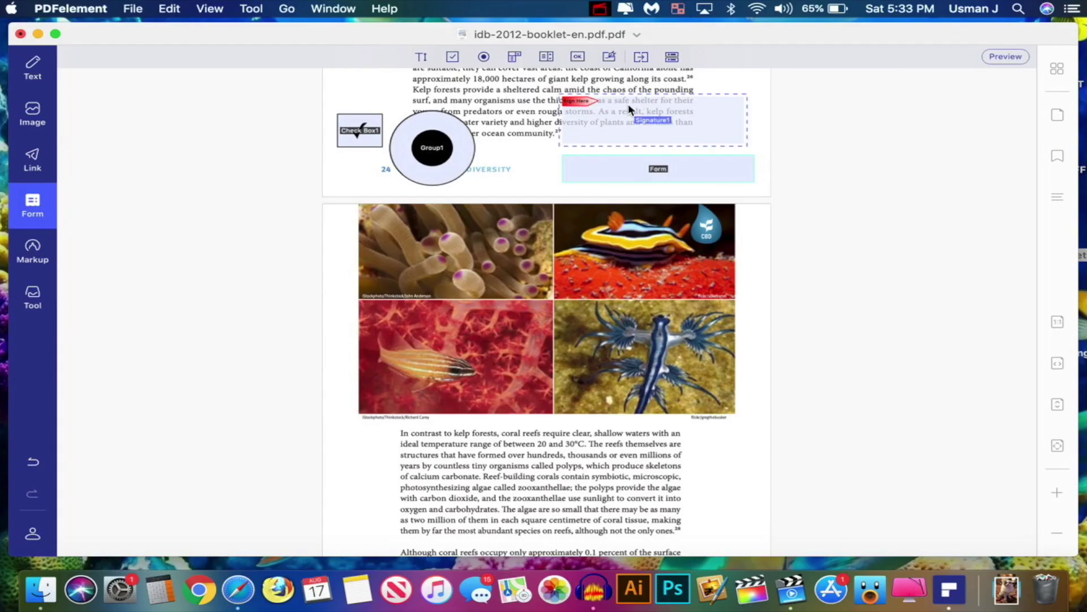
pyautogui.doubleClick(872, 233)
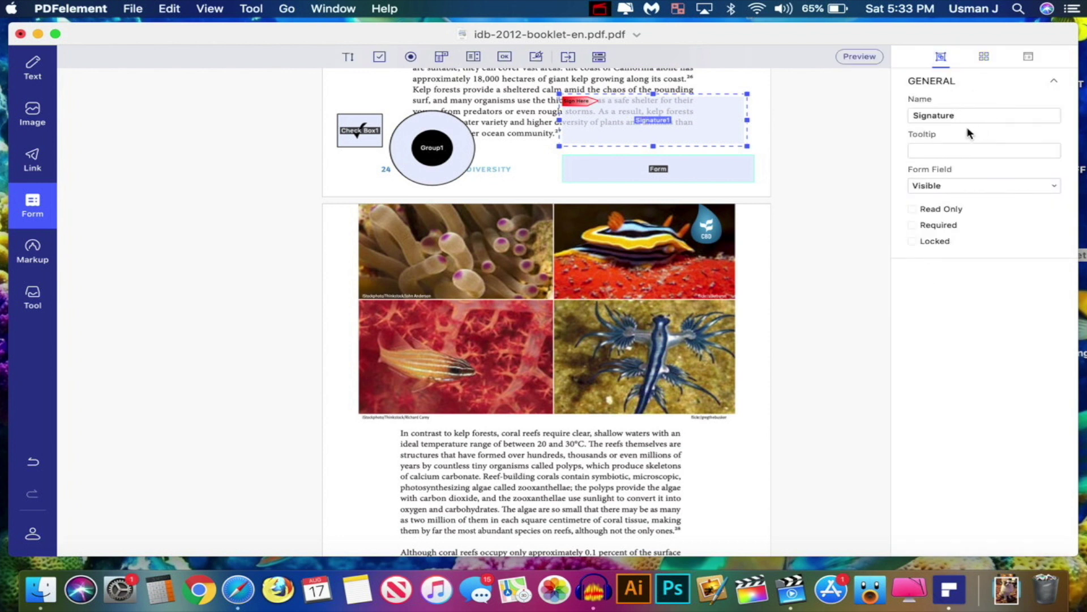
pyautogui.click(857, 56)
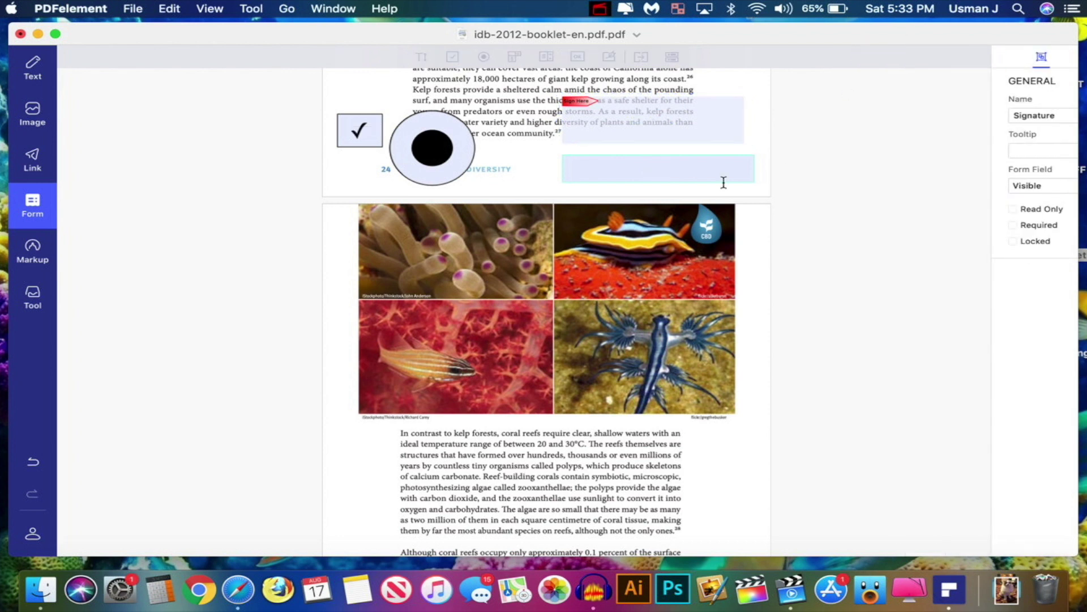
pyautogui.click(649, 119)
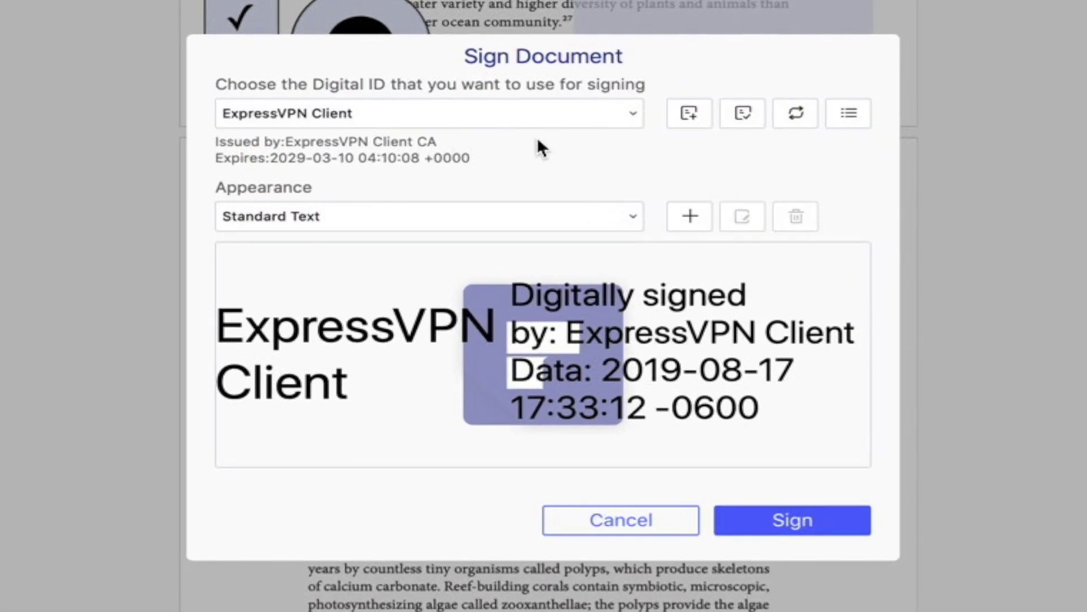
# Start a new self-signed digital ID and enter the signer's name and e-mail address
pyautogui.click(691, 113)
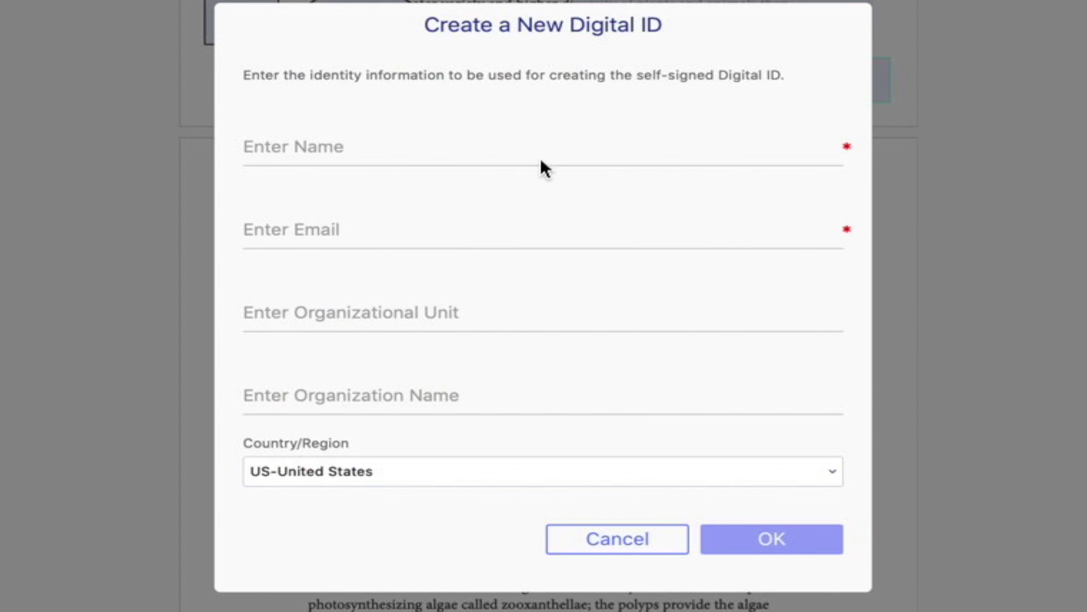
pyautogui.click(399, 143)
pyautogui.write('Usman')
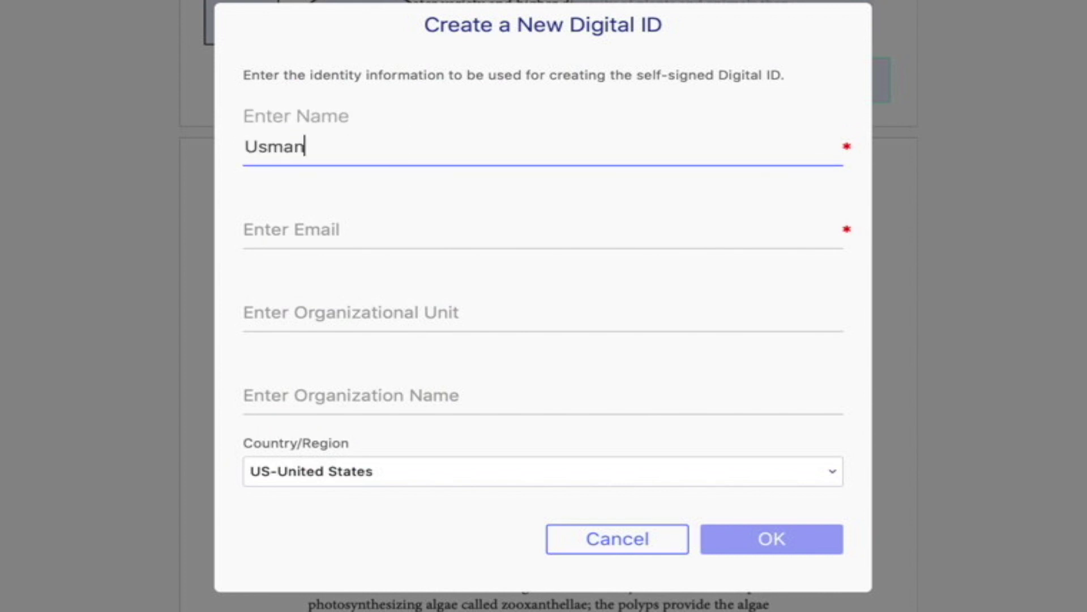
pyautogui.press('BackSpace')
pyautogui.press('BackSpace')
pyautogui.write('an')
pyautogui.hotkey('ctrl', 'a')
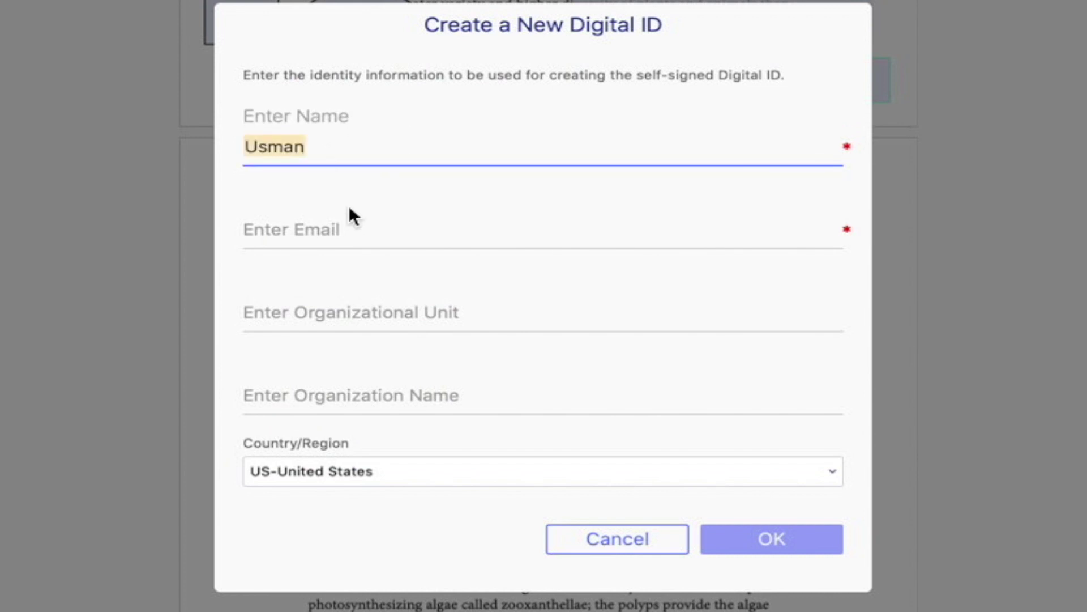
pyautogui.click(354, 226)
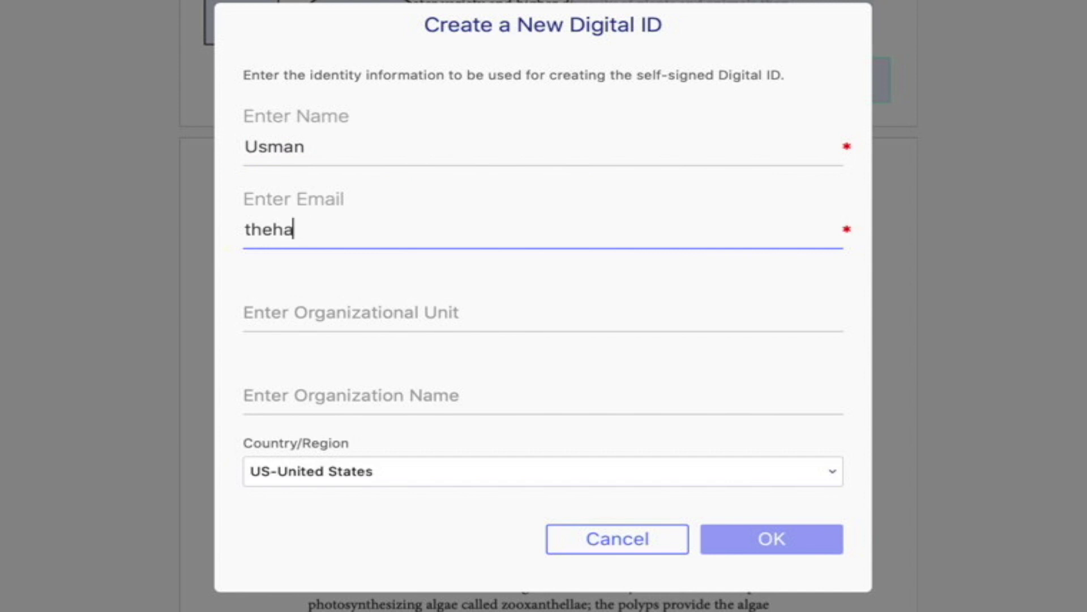
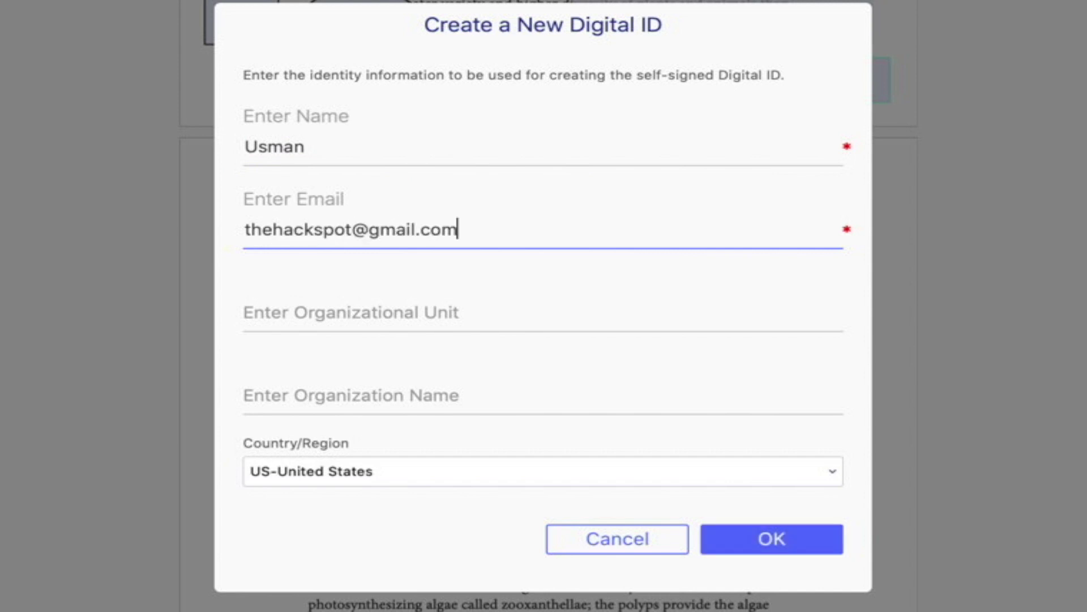
pyautogui.hotkey('ctrl', 'a')
# Enter YT as Organizational Unit and Organization Name, create the ID, and sign with it
pyautogui.click(318, 311)
pyautogui.write('YT')
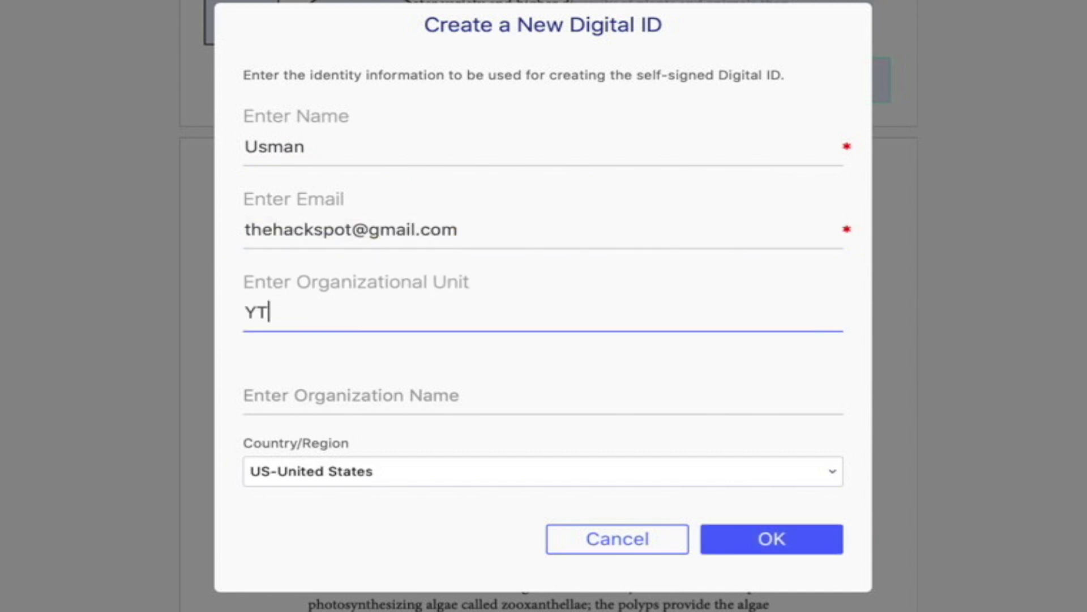
pyautogui.click(391, 395)
pyautogui.write('YT')
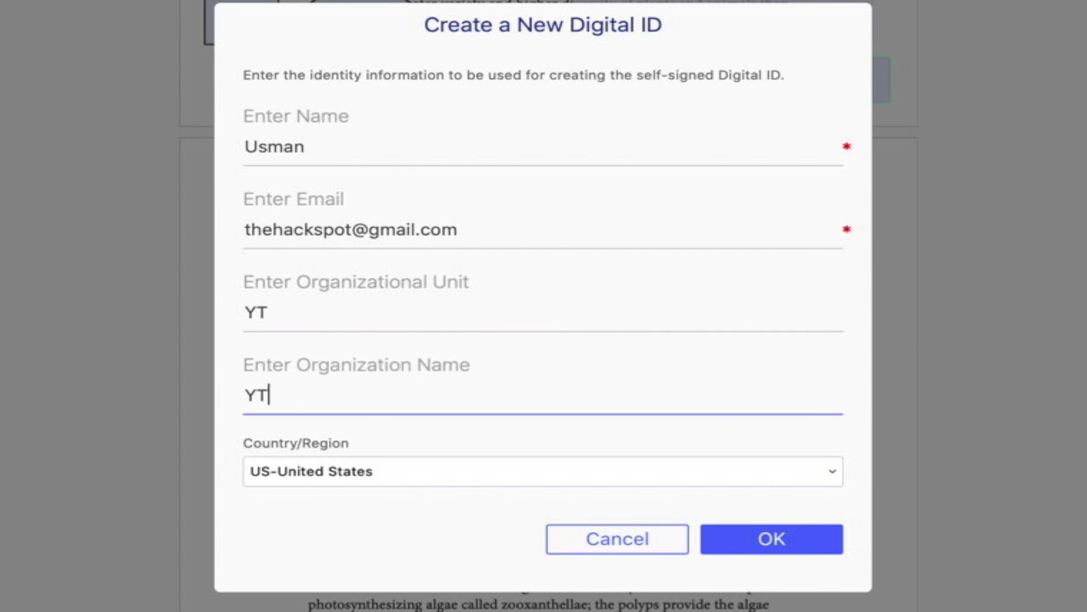
pyautogui.click(765, 538)
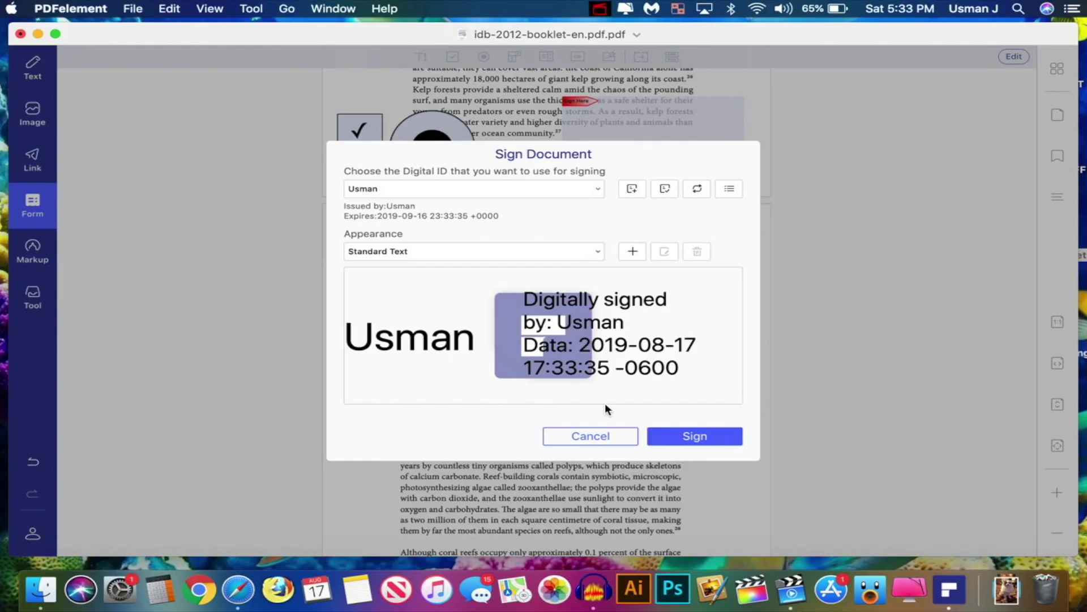
pyautogui.click(695, 439)
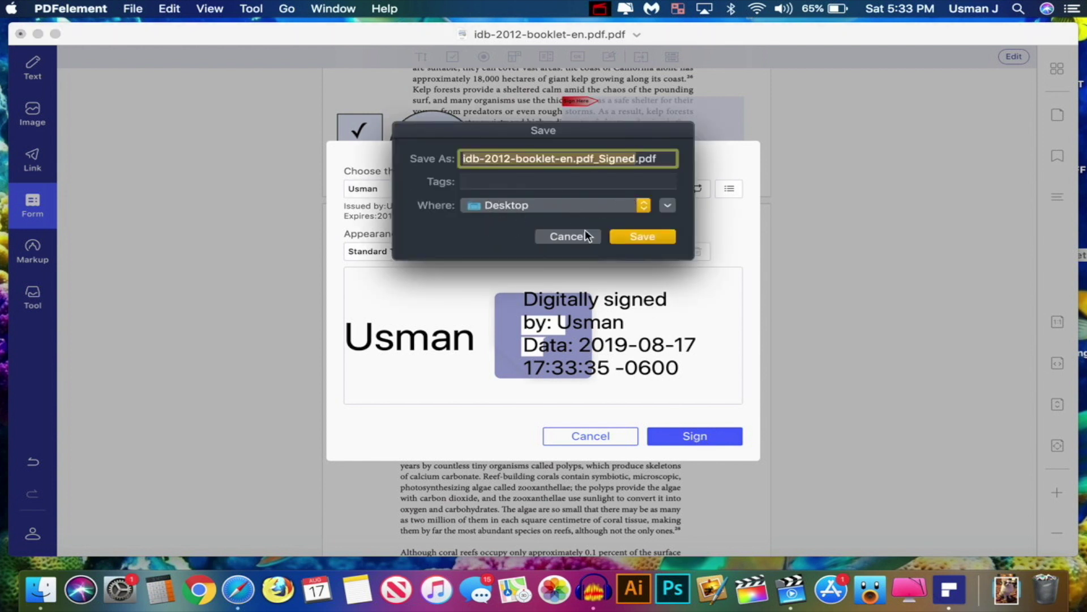
# Save idb-2012-booklet-en.pdf_Signed.pdf to the Desktop and close the 'Signature is VALID' summary
pyautogui.click(641, 237)
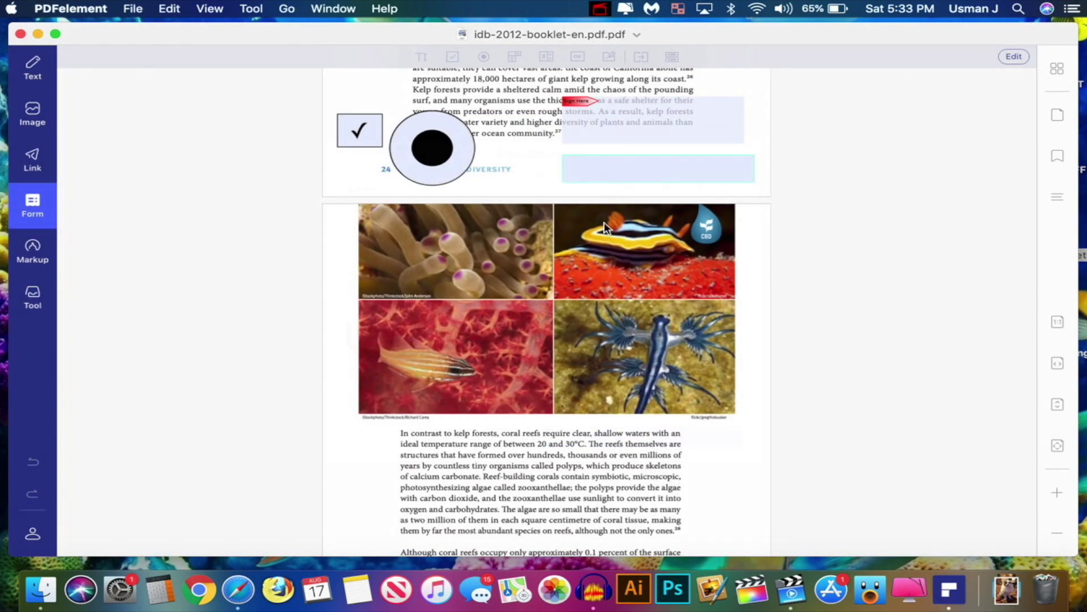
pyautogui.scroll(-5, 719, 274)
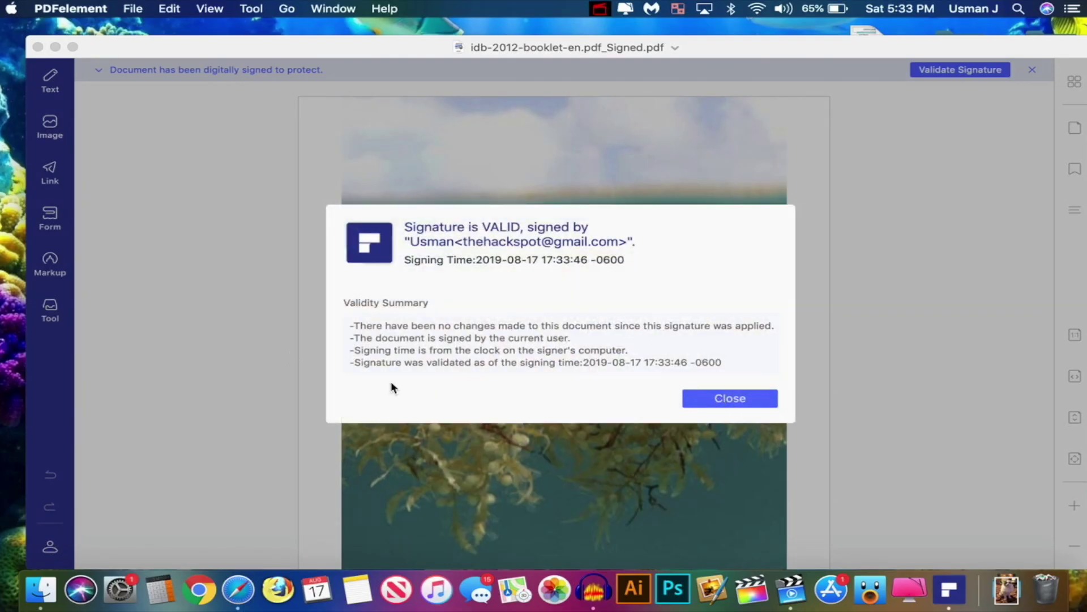
pyautogui.click(740, 400)
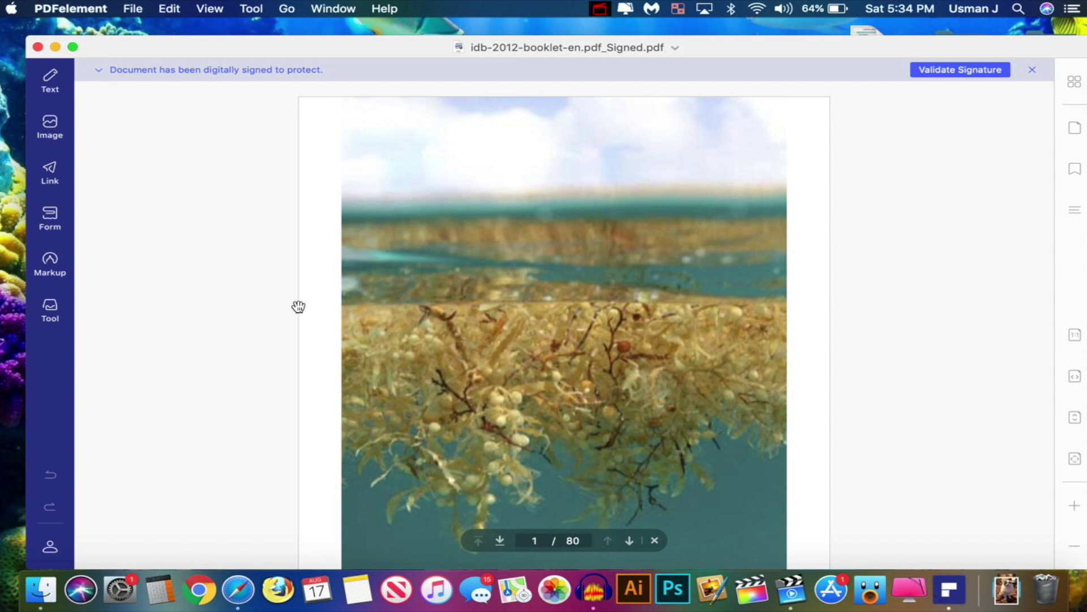
# Highlight the opening lines of the Acknowledgements paragraph on page 2
pyautogui.click(50, 262)
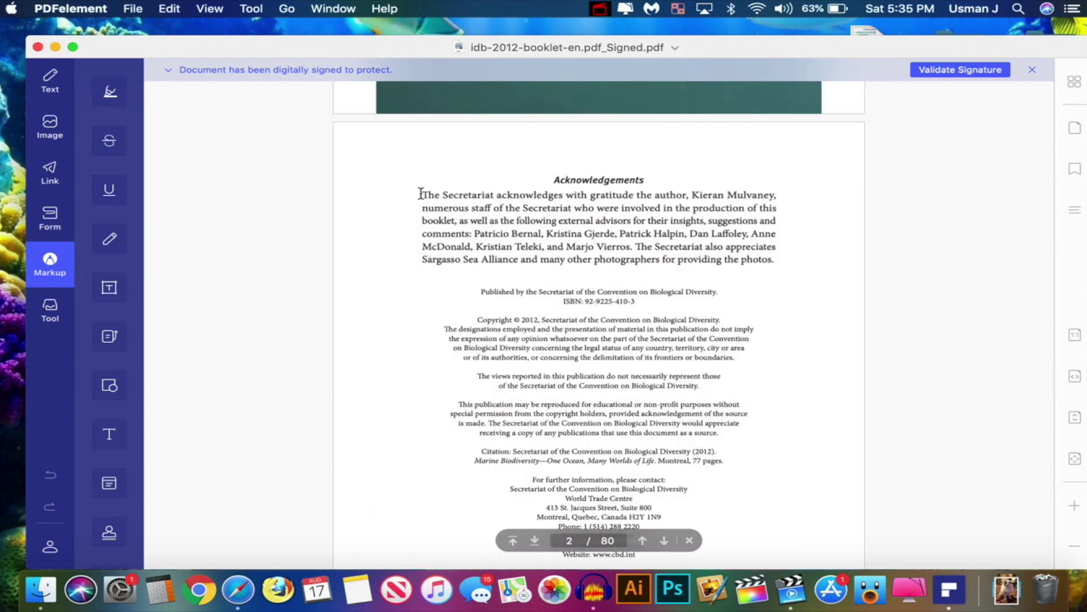
pyautogui.moveTo(422, 195); pyautogui.dragTo(561, 196)
pyautogui.click(109, 91)
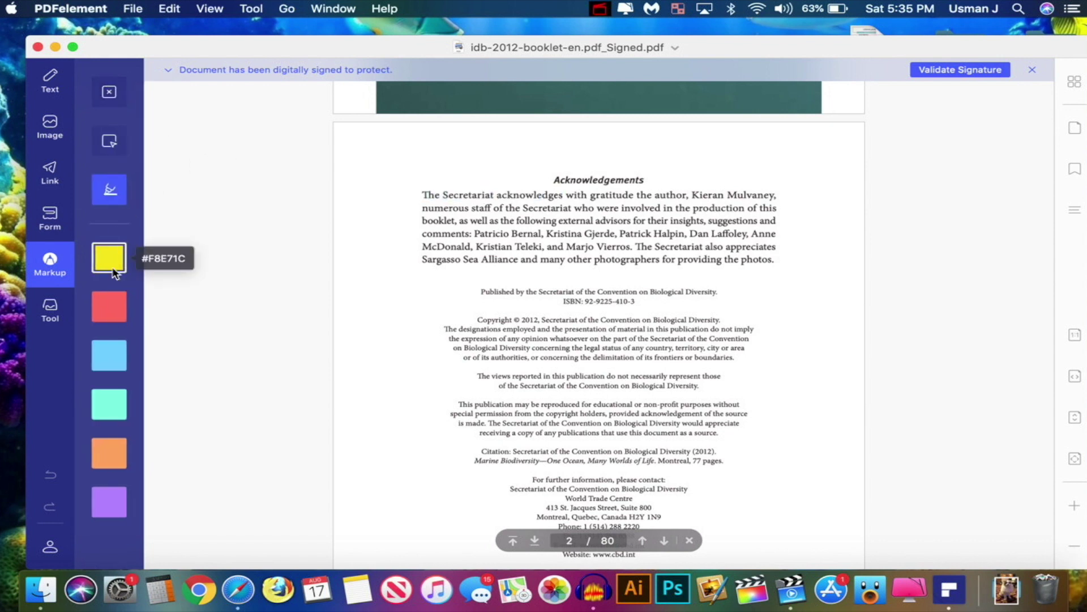
pyautogui.moveTo(422, 194); pyautogui.dragTo(582, 234)
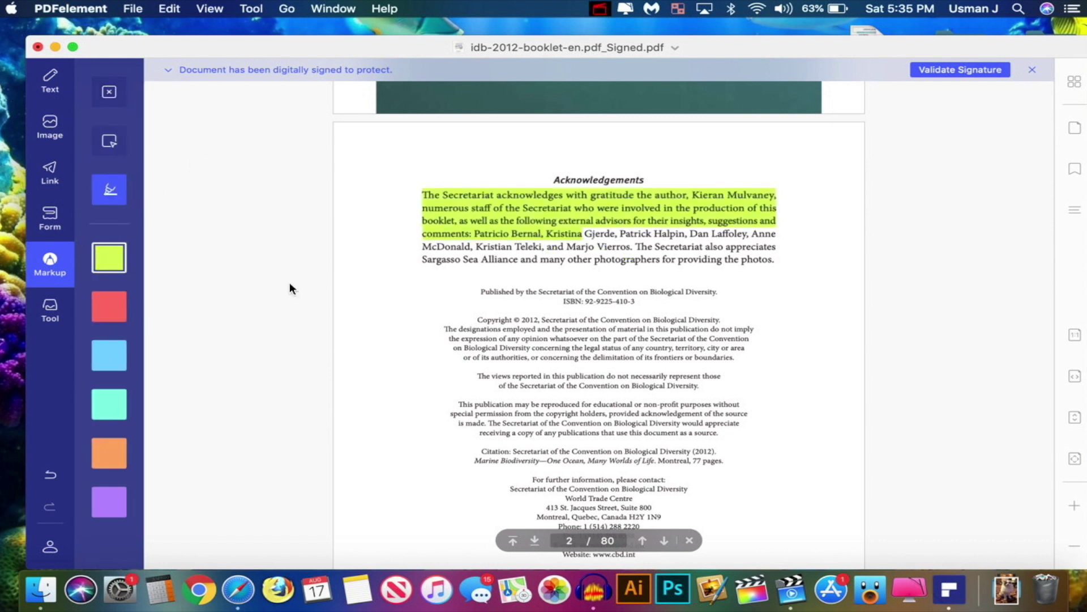
# Strike through the highlighted lines from 'The Secretariat' to 'external' in red
pyautogui.click(110, 91)
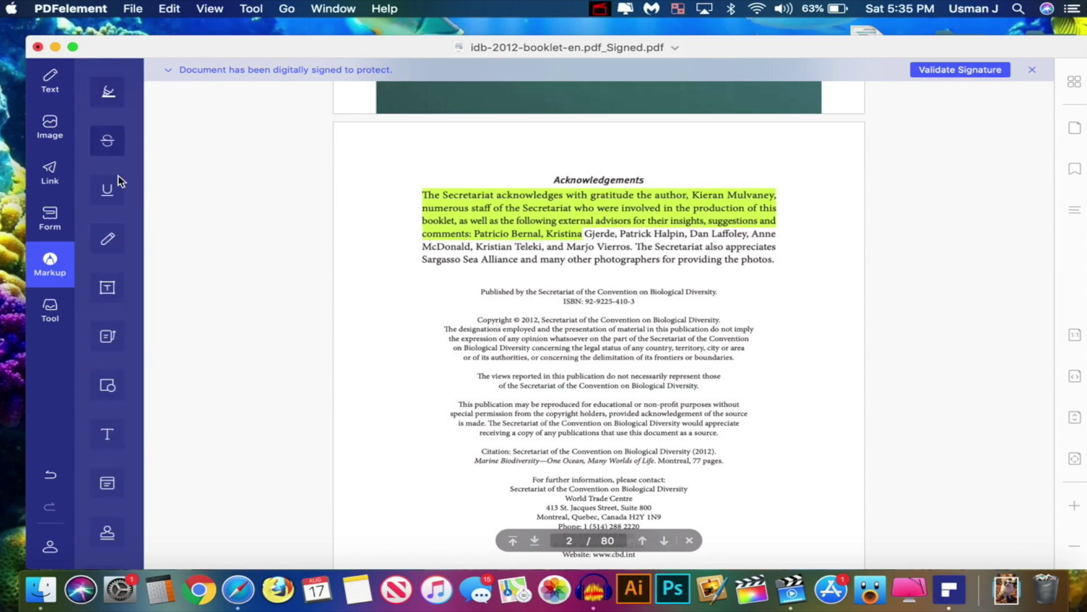
pyautogui.click(111, 142)
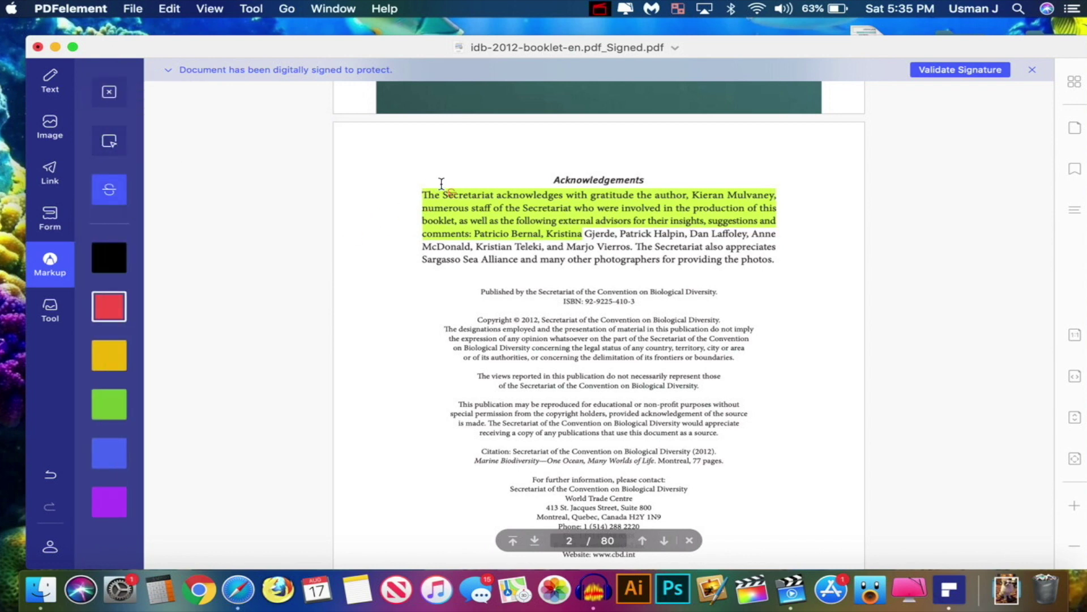
pyautogui.moveTo(423, 195); pyautogui.dragTo(541, 221)
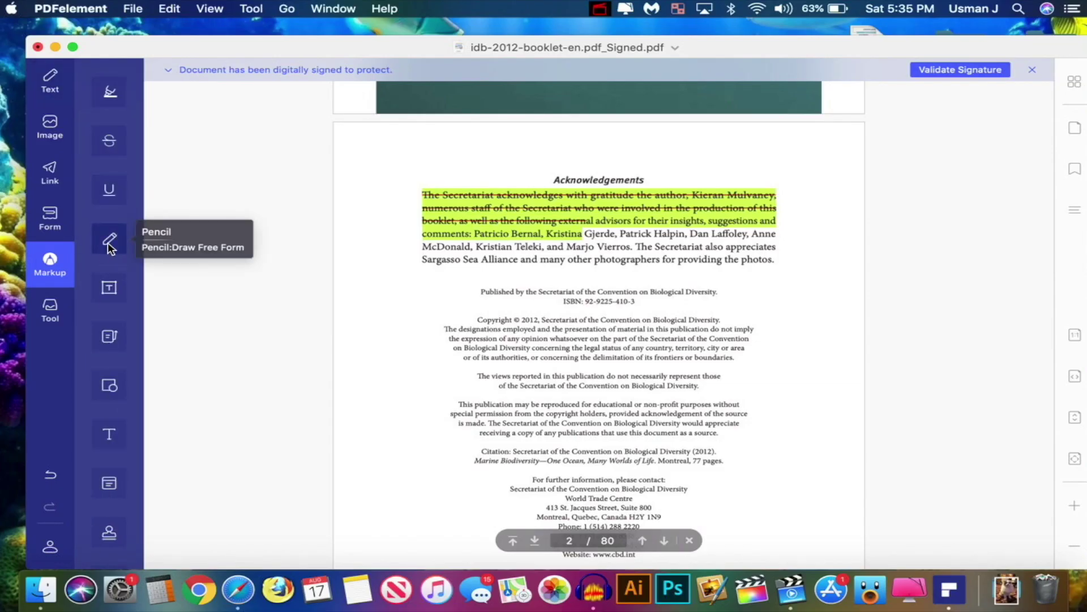
# Draw a red Pencil signature at thickness 3.0 over the copyright paragraph
pyautogui.click(111, 241)
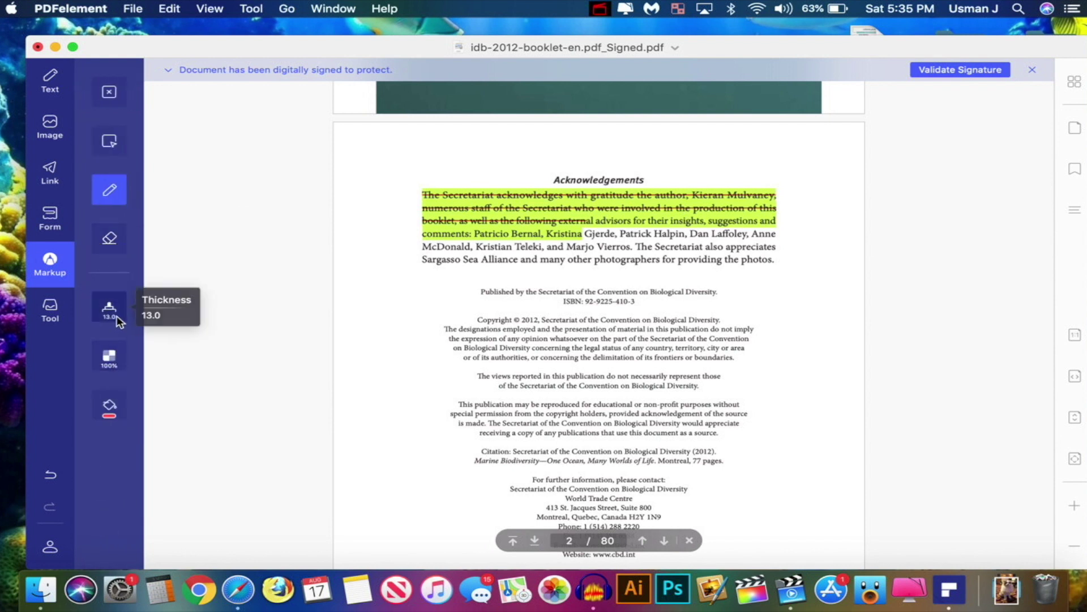
pyautogui.click(116, 319)
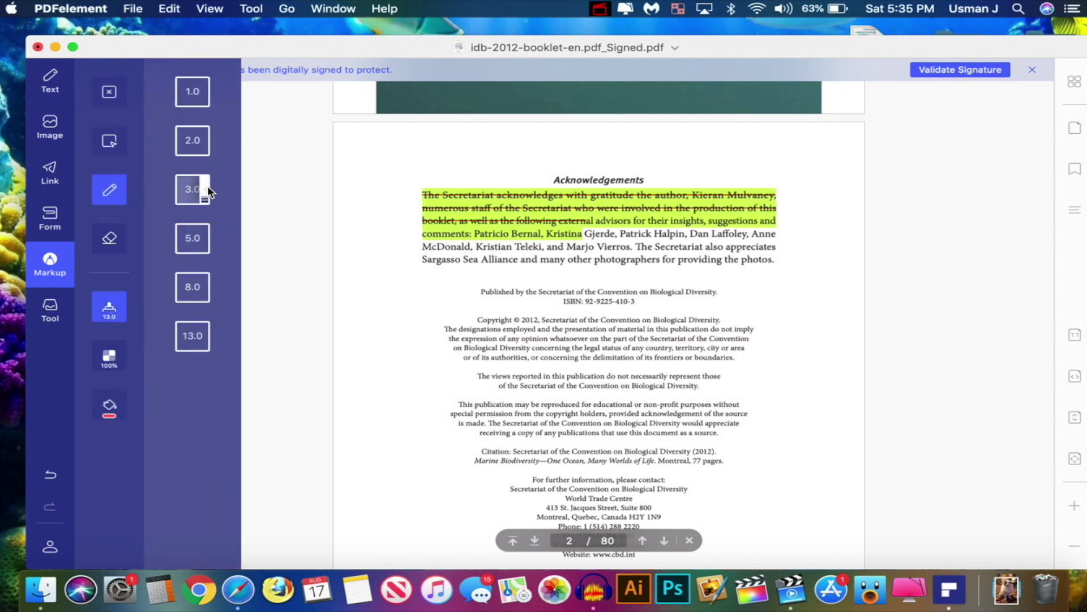
pyautogui.click(192, 190)
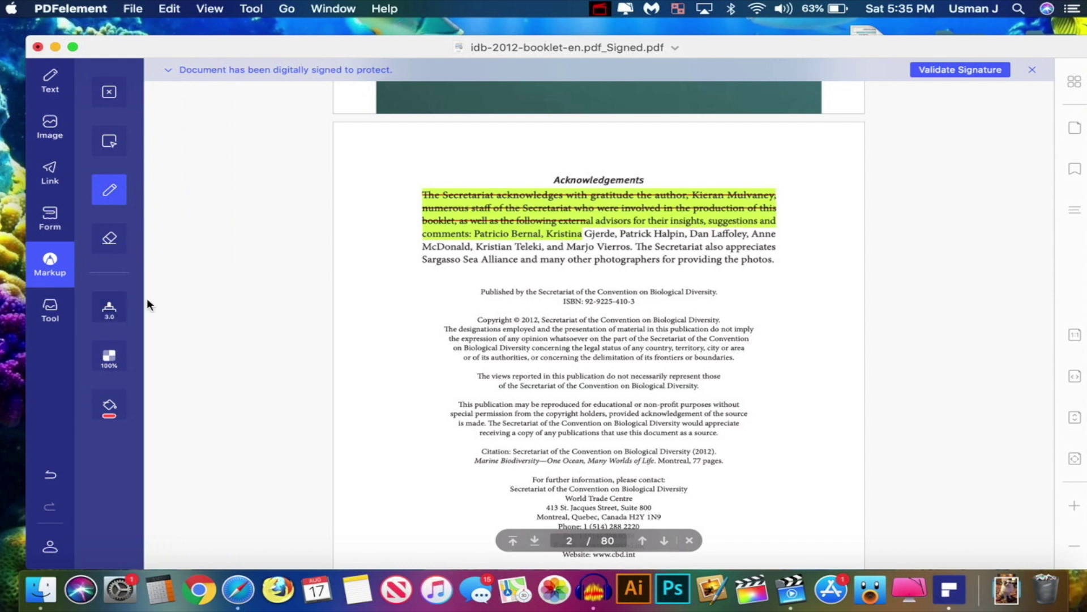
pyautogui.moveTo(359, 345)
pyautogui.mouseDown()
pyautogui.moveTo(389, 312)
pyautogui.moveTo(392, 381)
pyautogui.moveTo(443, 343)
pyautogui.moveTo(493, 368)
pyautogui.moveTo(583, 465)
pyautogui.moveTo(384, 568)
pyautogui.mouseUp()
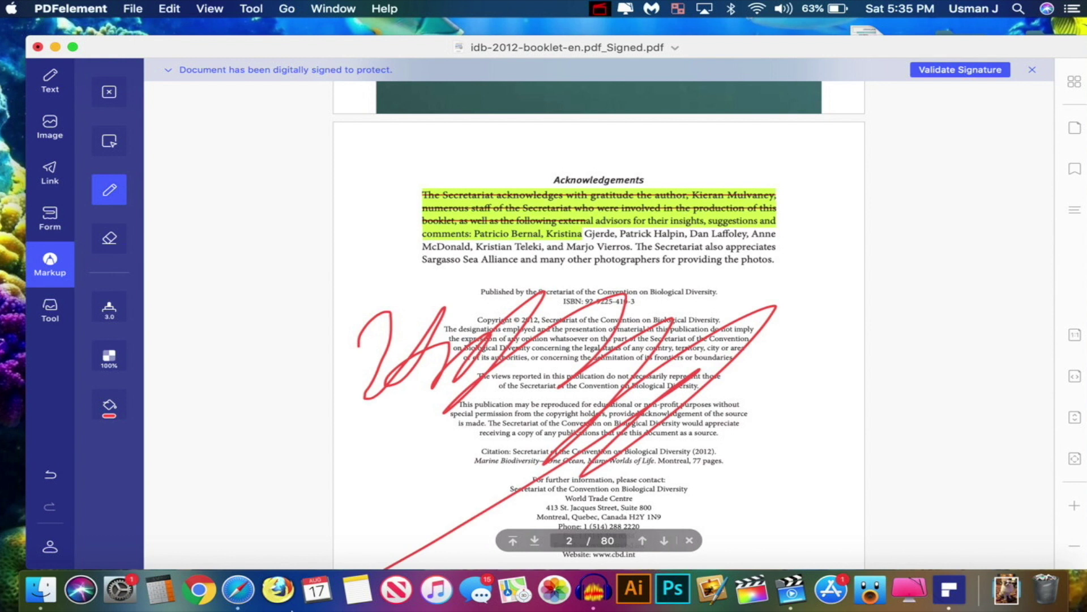
# Switch the Pencil colour to black and draw a signature above the Acknowledgements heading
pyautogui.click(108, 405)
pyautogui.click(191, 331)
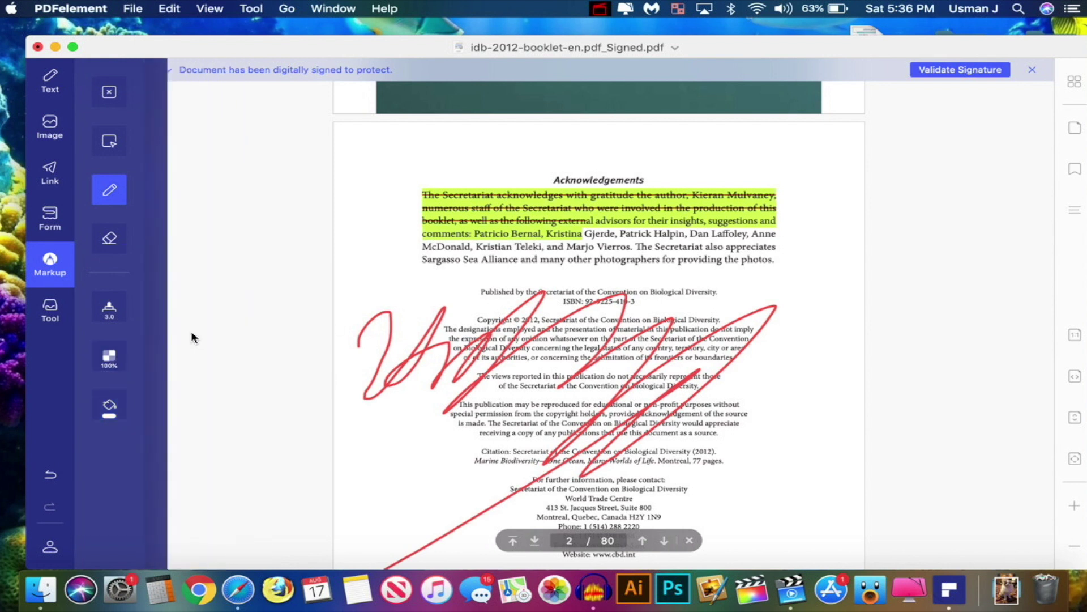
pyautogui.click(109, 406)
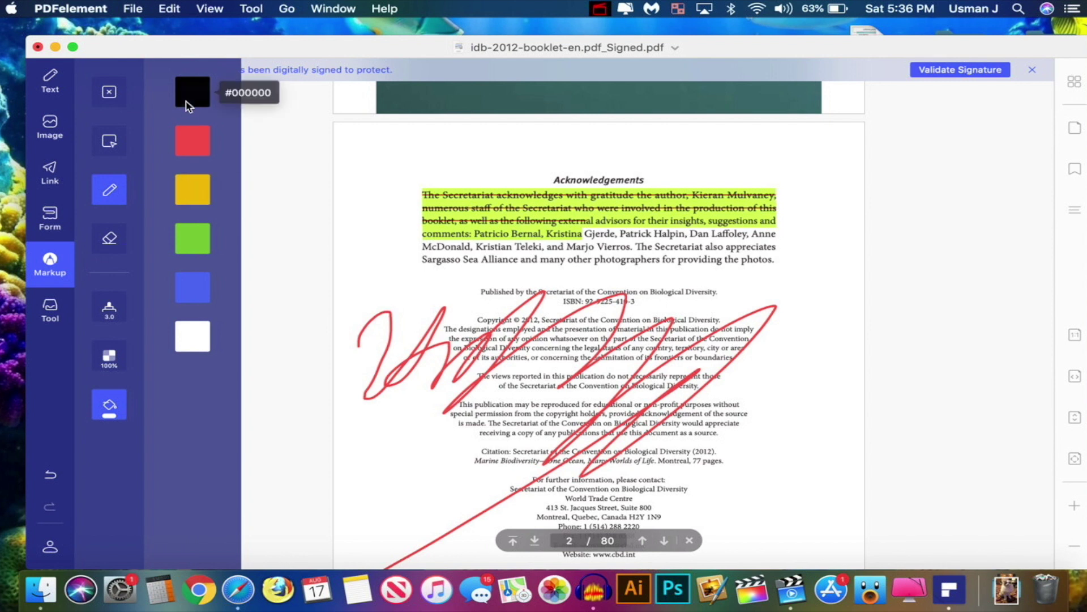
pyautogui.click(186, 97)
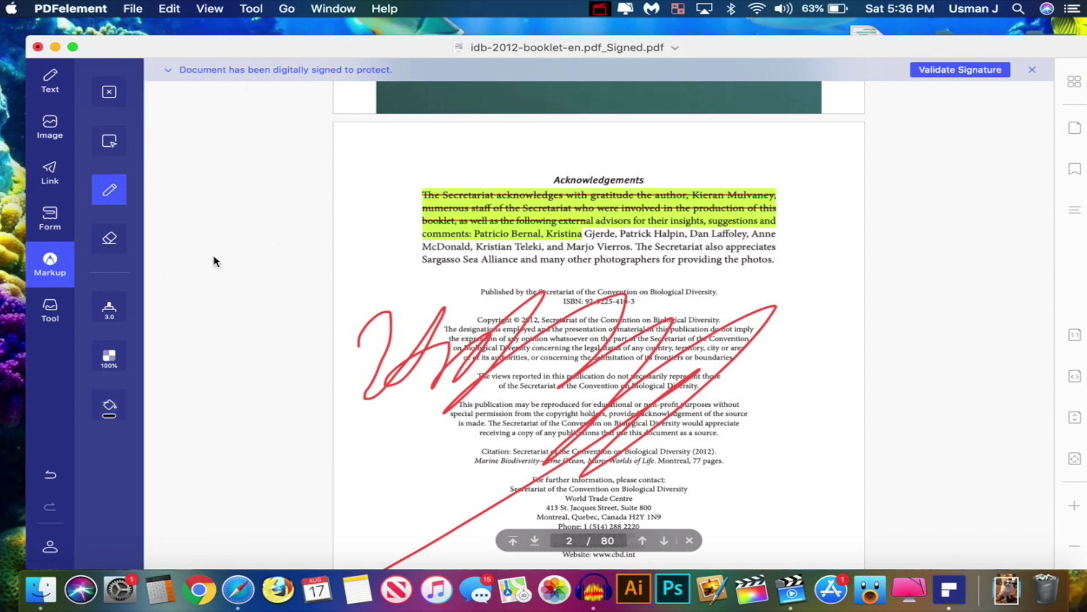
pyautogui.moveTo(362, 152)
pyautogui.mouseDown()
pyautogui.moveTo(382, 192)
pyautogui.moveTo(444, 151)
pyautogui.moveTo(461, 178)
pyautogui.moveTo(618, 150)
pyautogui.mouseUp()
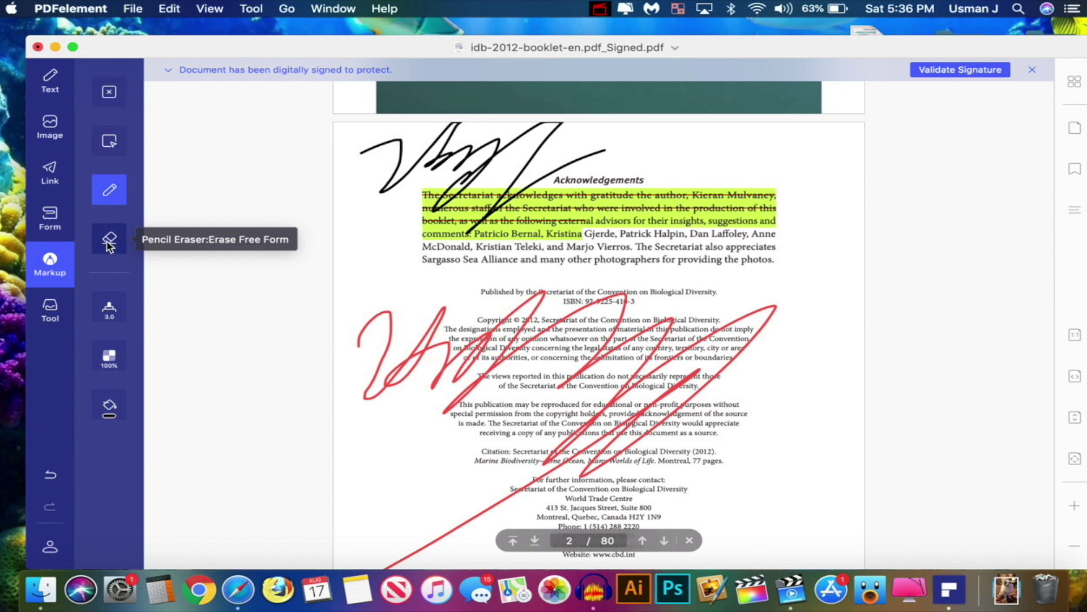
pyautogui.click(107, 358)
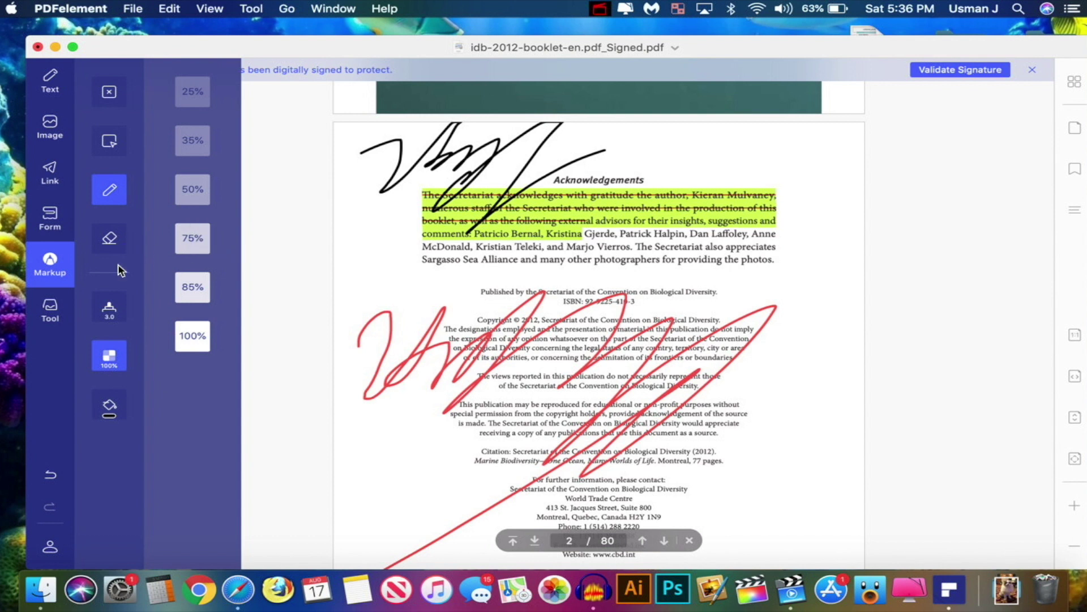
pyautogui.click(48, 311)
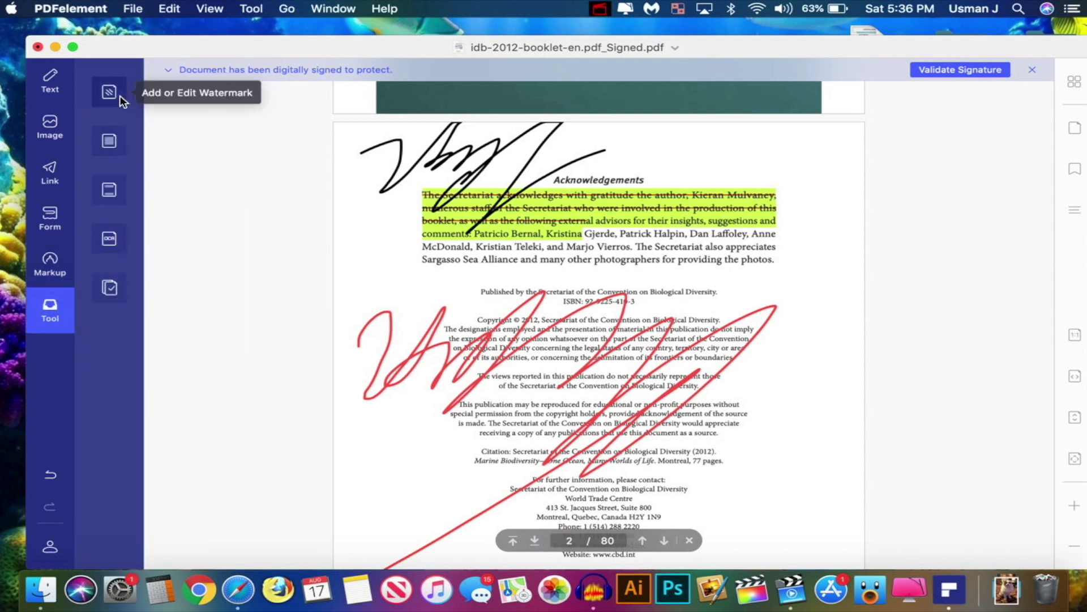
# Dismiss the Add Background prompt, zoom in on page 12, and open Rename for the signed file
pyautogui.click(110, 144)
pyautogui.press('Escape')
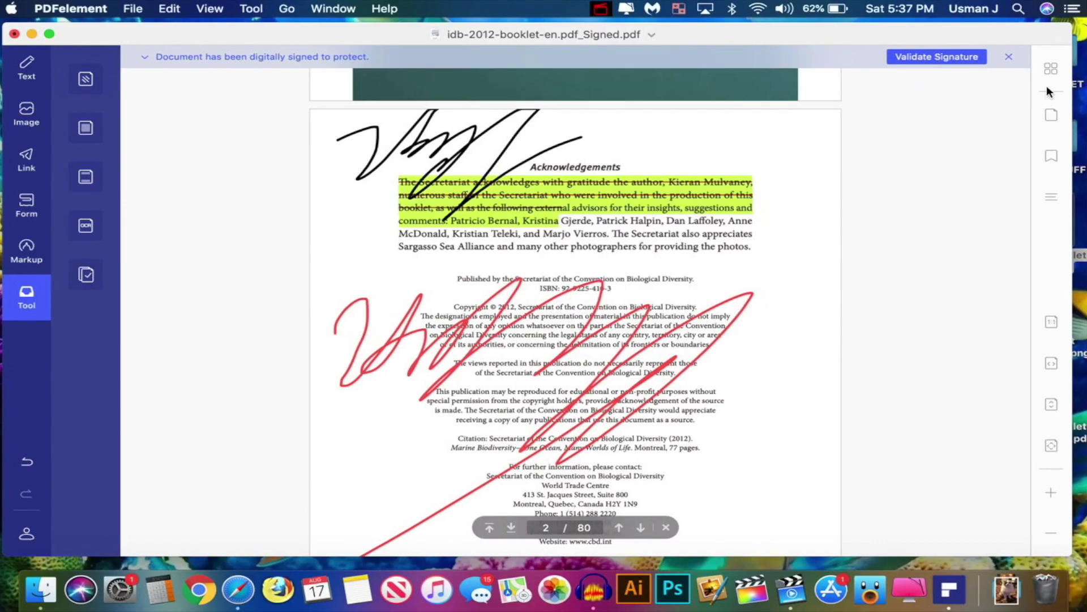
pyautogui.scroll(-15, 728, 249)
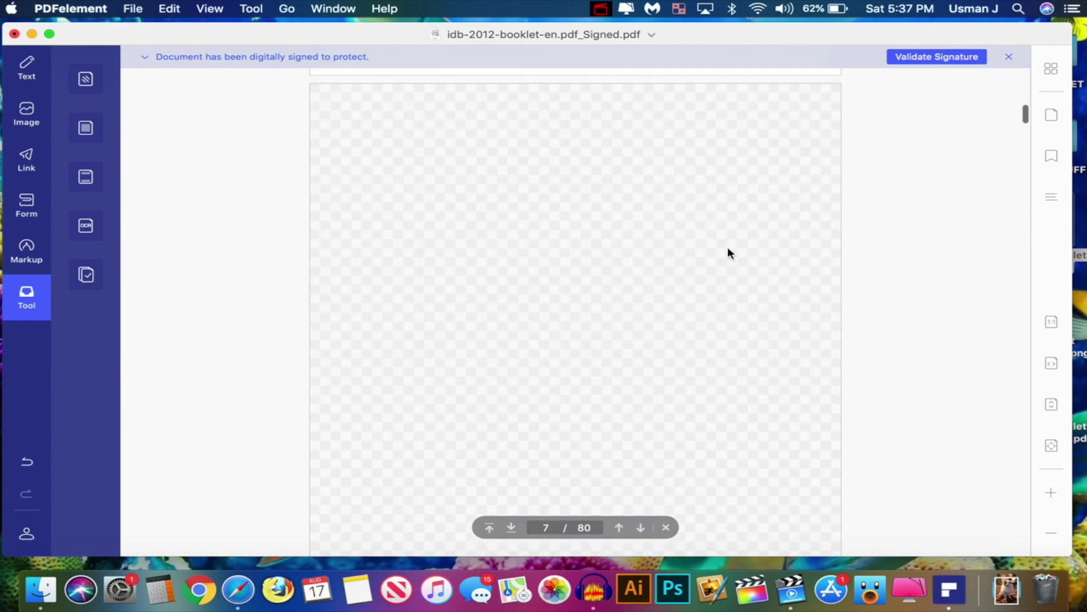
pyautogui.scroll(-15, 728, 247)
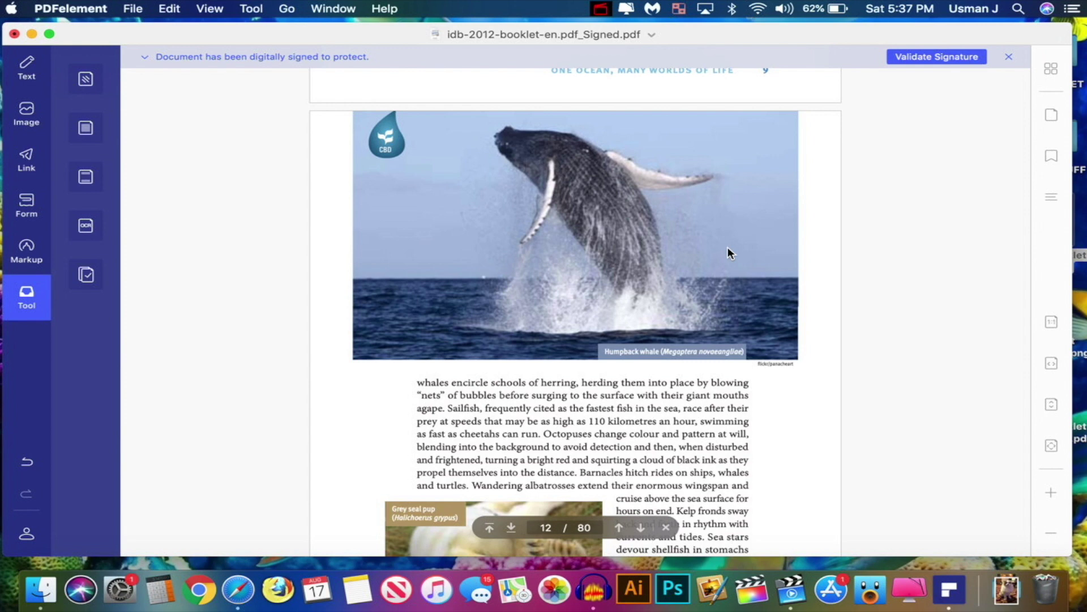
pyautogui.press('super+equal')
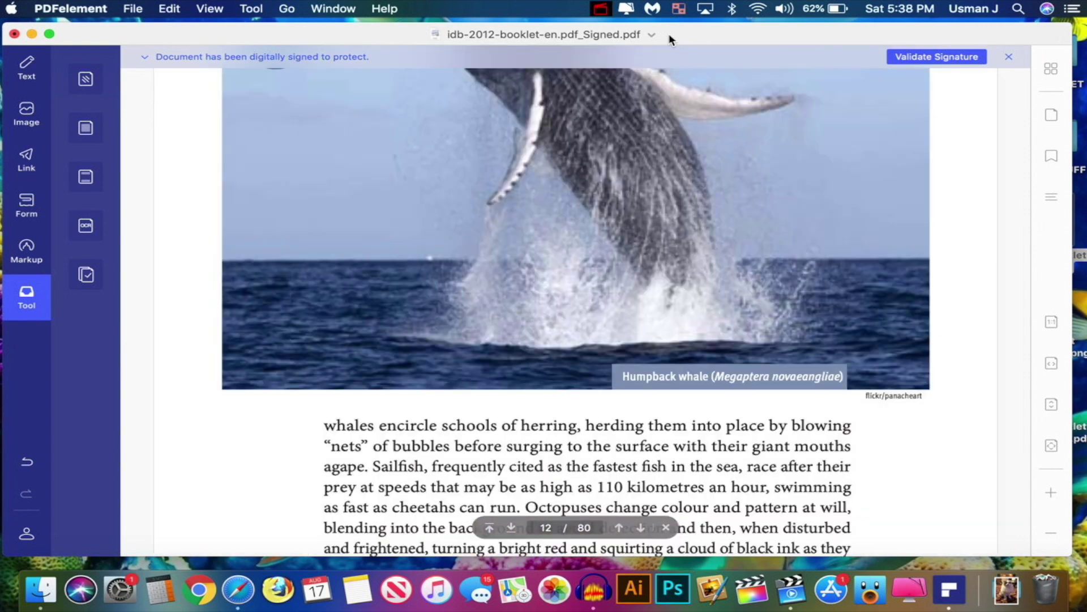
pyautogui.click(652, 34)
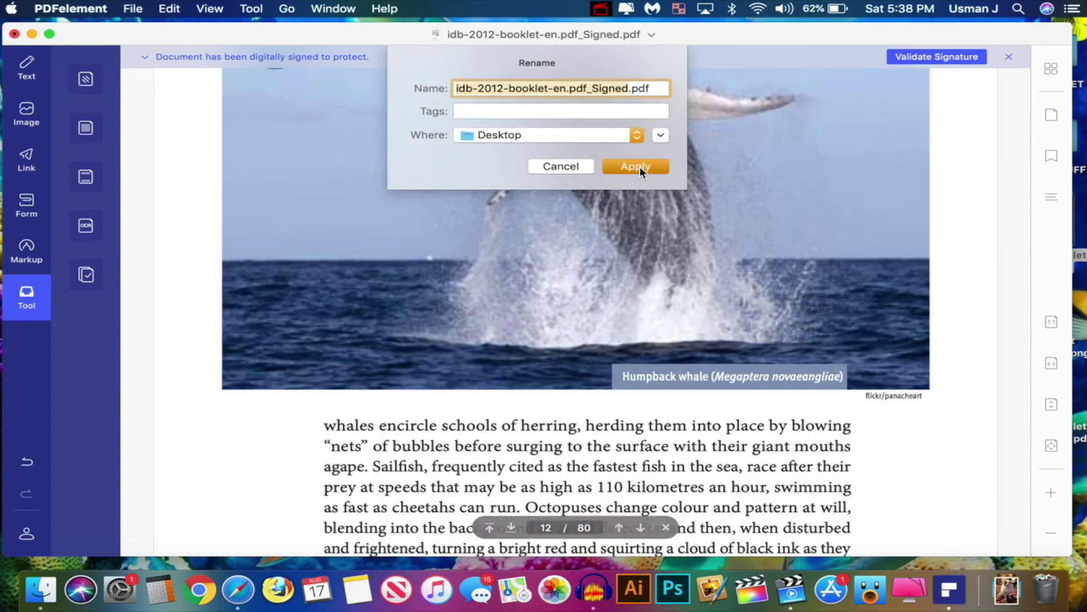
# Replace idb-2012-booklet-en.pdf_Signed.pdf on the Desktop and page through it in Quick Look
pyautogui.click(640, 165)
pyautogui.click(663, 137)
pyautogui.press('super+h')
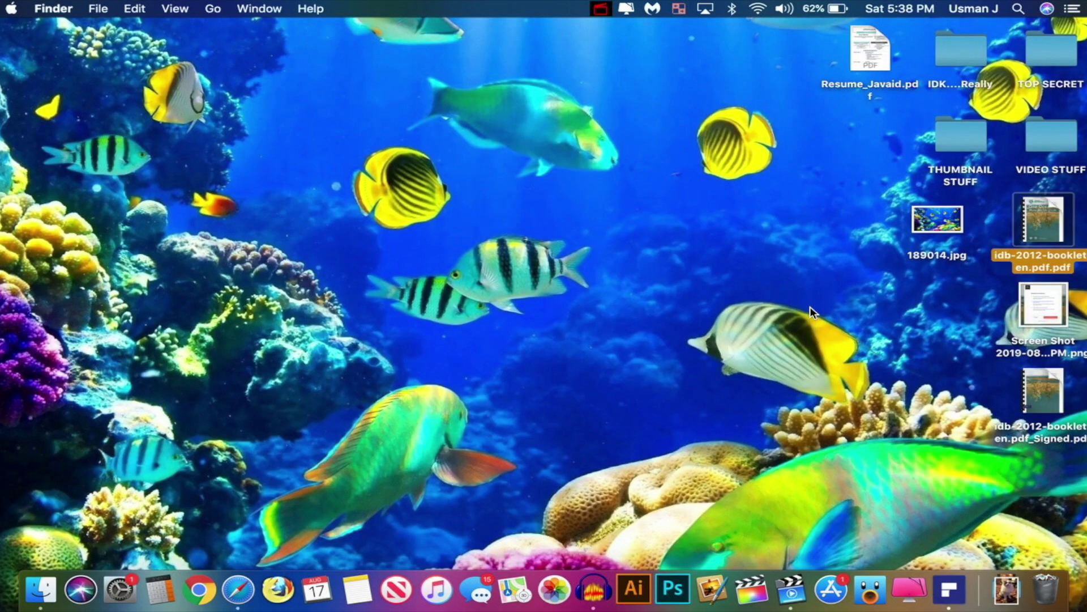
pyautogui.press('Down')
pyautogui.press('Down')
pyautogui.press('space')
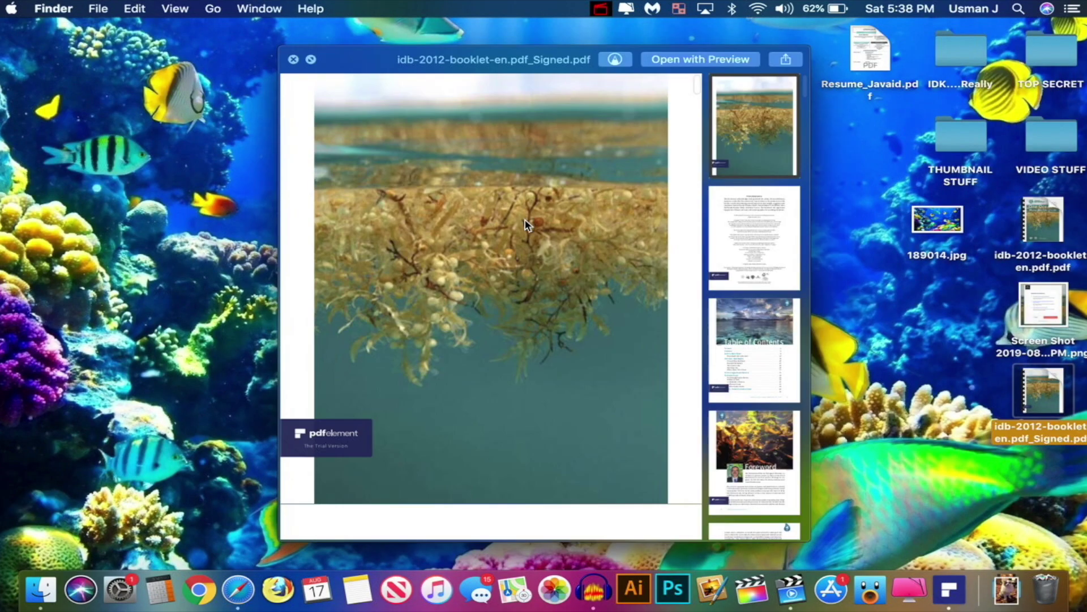
pyautogui.scroll(-20, 525, 224)
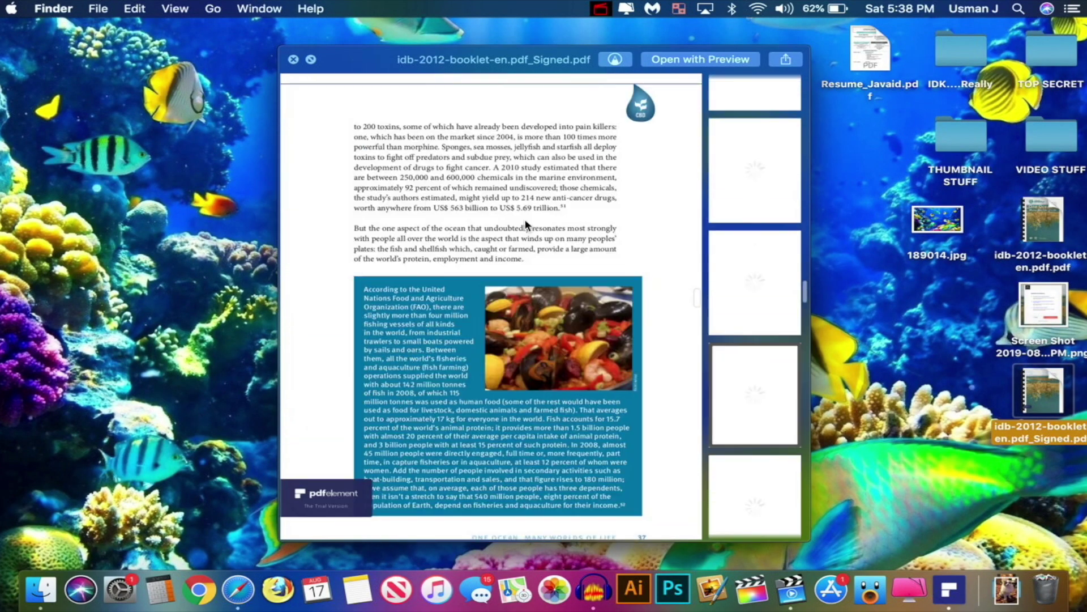
pyautogui.scroll(-5, 525, 219)
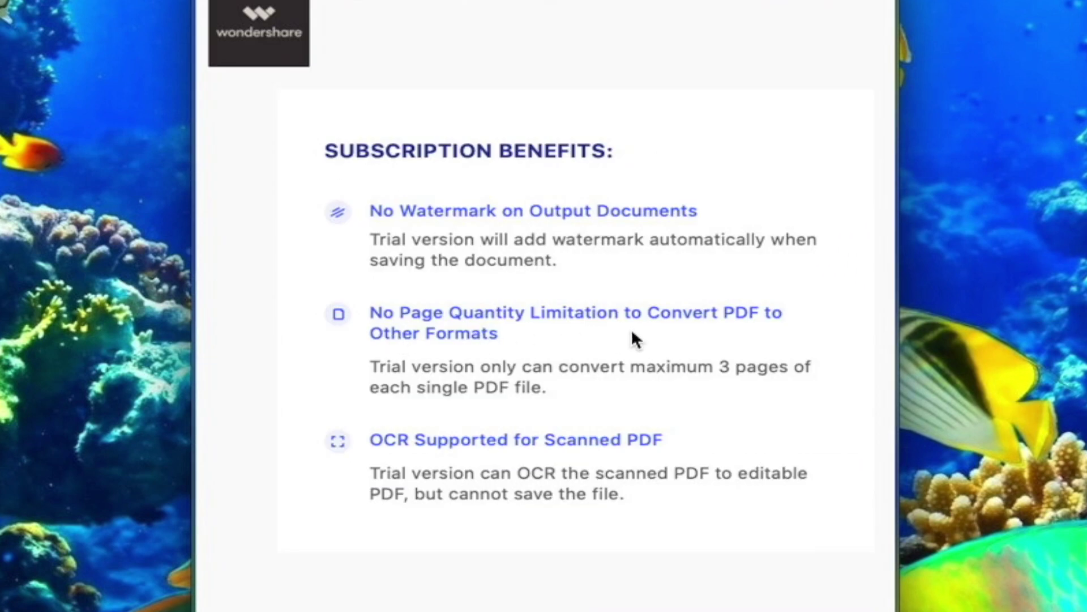
pyautogui.scroll(-2, 590, 345)
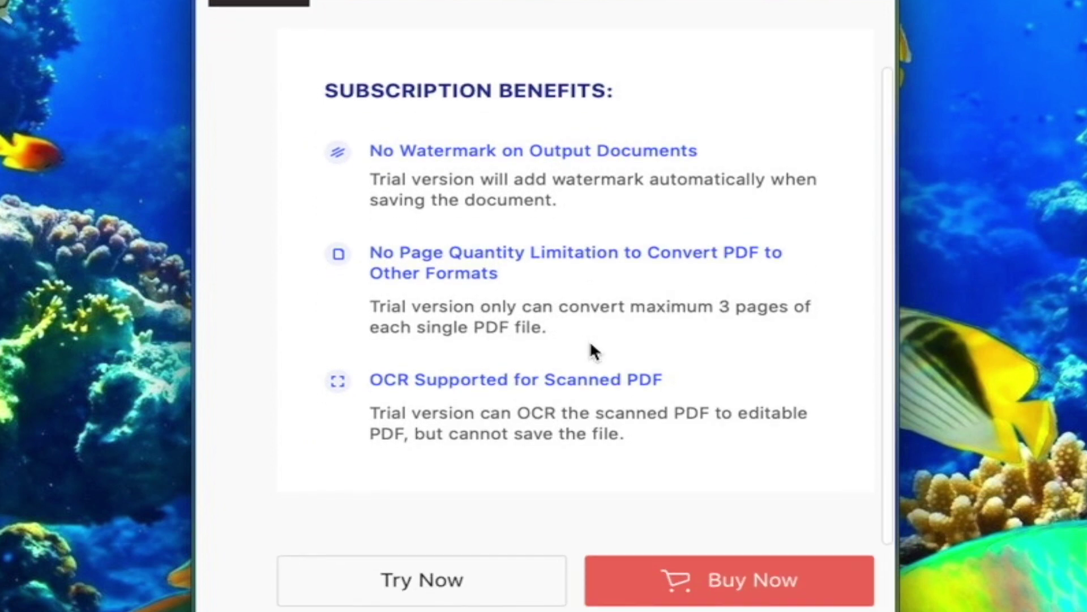
pyautogui.scroll(-2, 594, 351)
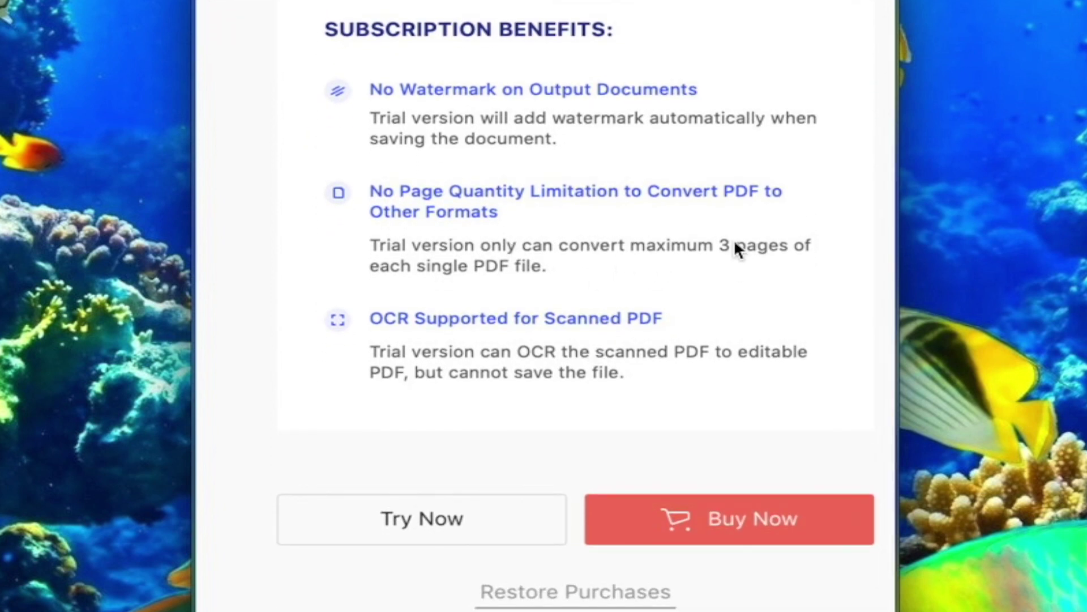
pyautogui.scroll(2, 735, 244)
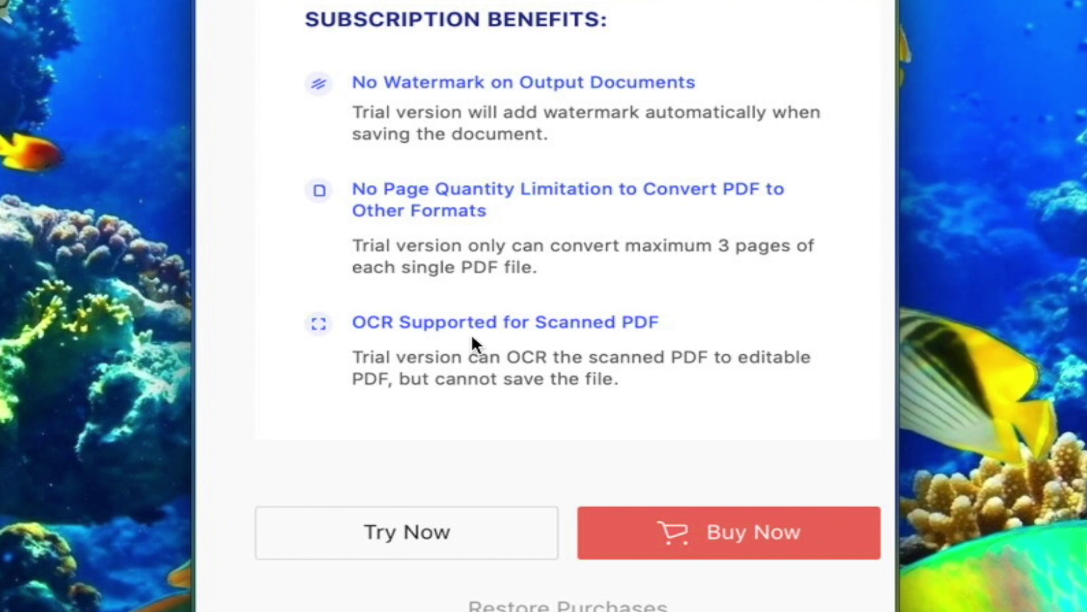
pyautogui.scroll(-3, 473, 340)
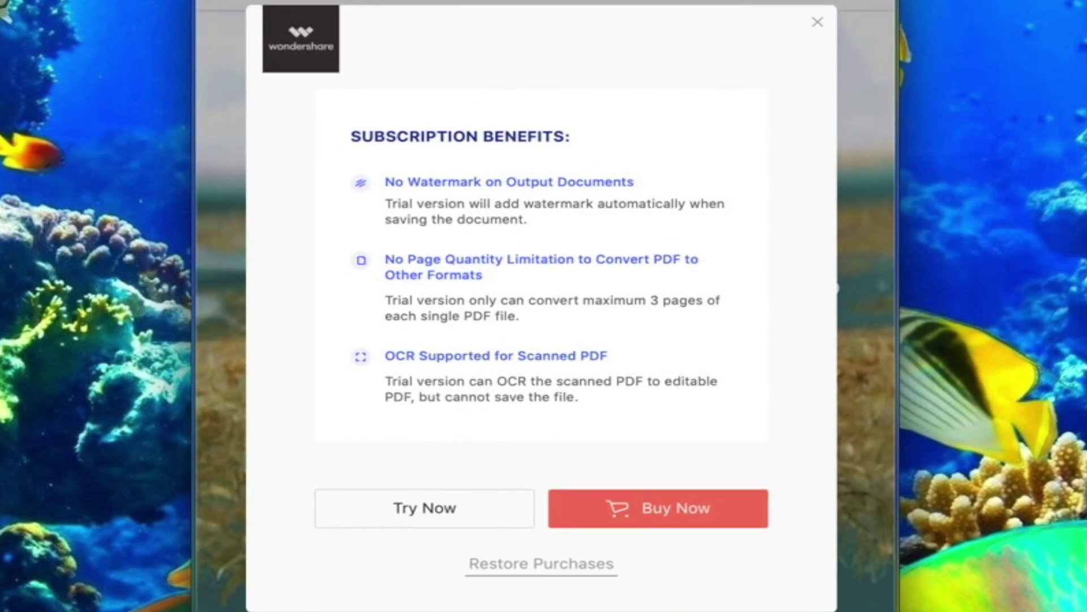